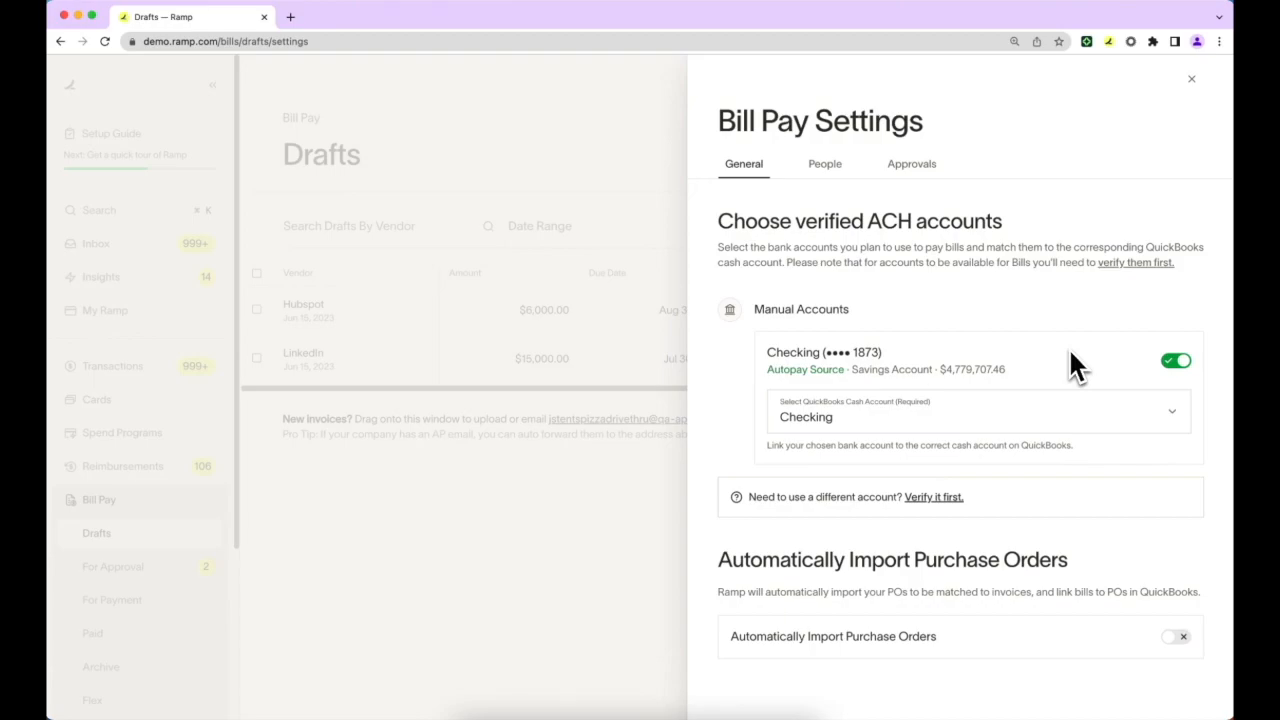
Step: Link the verified ACH checking account to the Checking cash account in QuickBooks
{"action": "left_click", "coordinate": [1080, 417]}
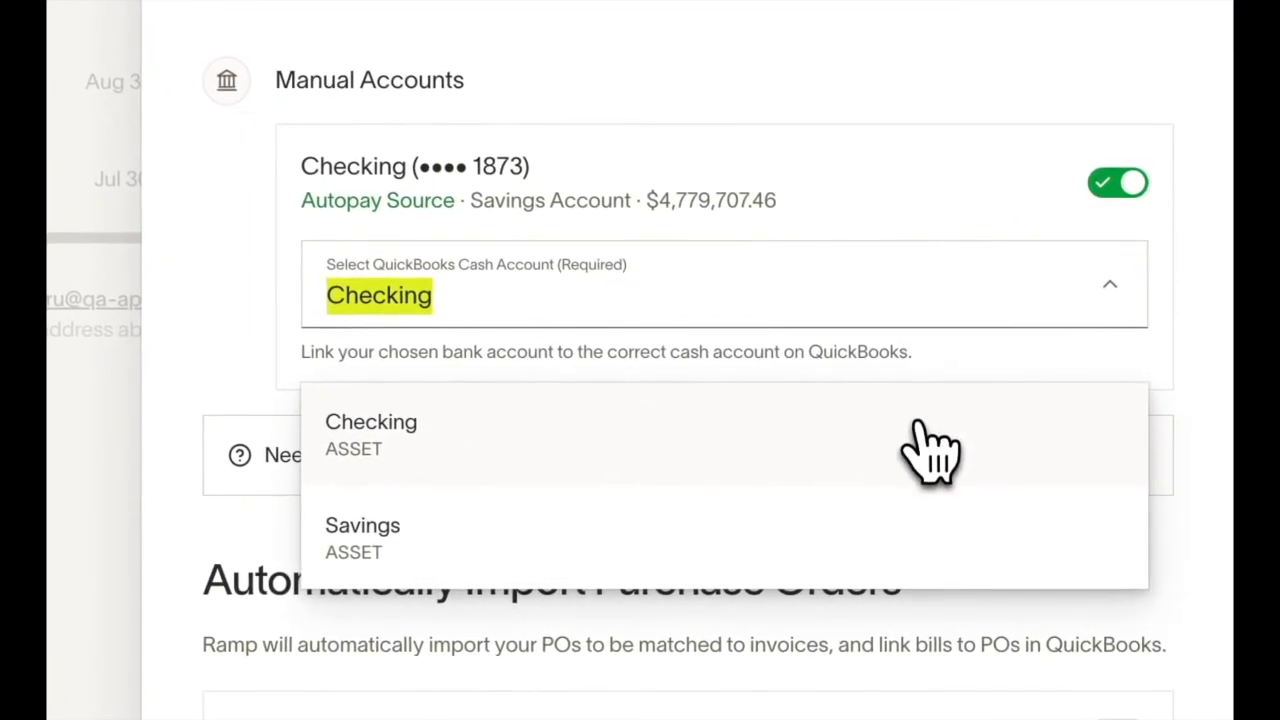
{"action": "left_click", "coordinate": [930, 450]}
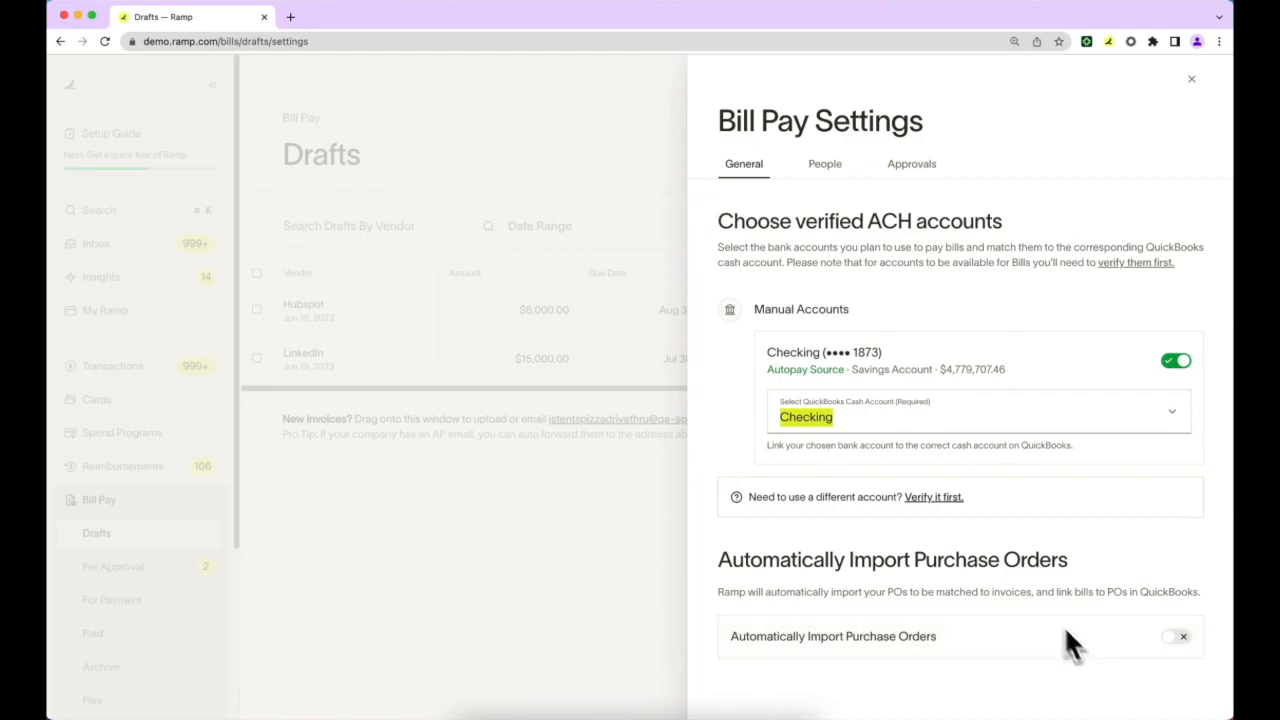
Step: Add a Miami engineering employee to the accounts payable clerks in the Bill Pay people settings
{"action": "left_click", "coordinate": [833, 170]}
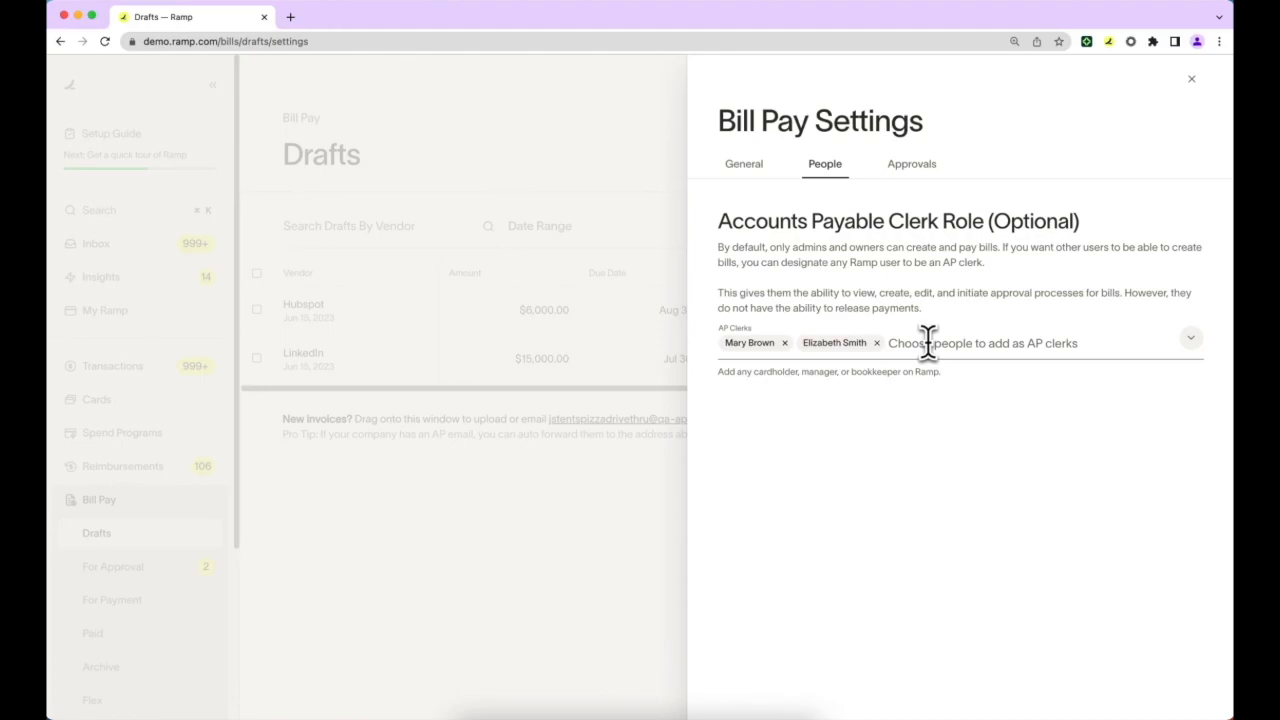
{"action": "left_click", "coordinate": [928, 340]}
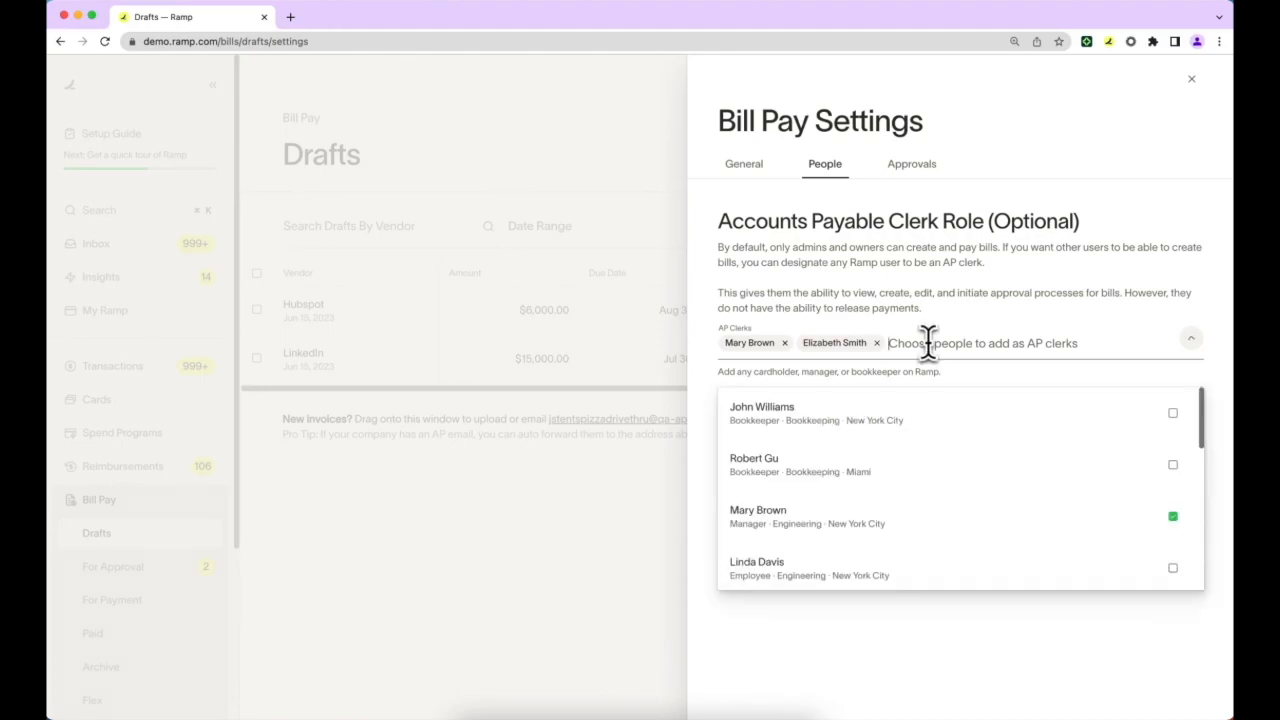
{"action": "scroll", "coordinate": [952, 498], "scroll_direction": "down", "scroll_amount": 3}
{"action": "left_click", "coordinate": [952, 508]}
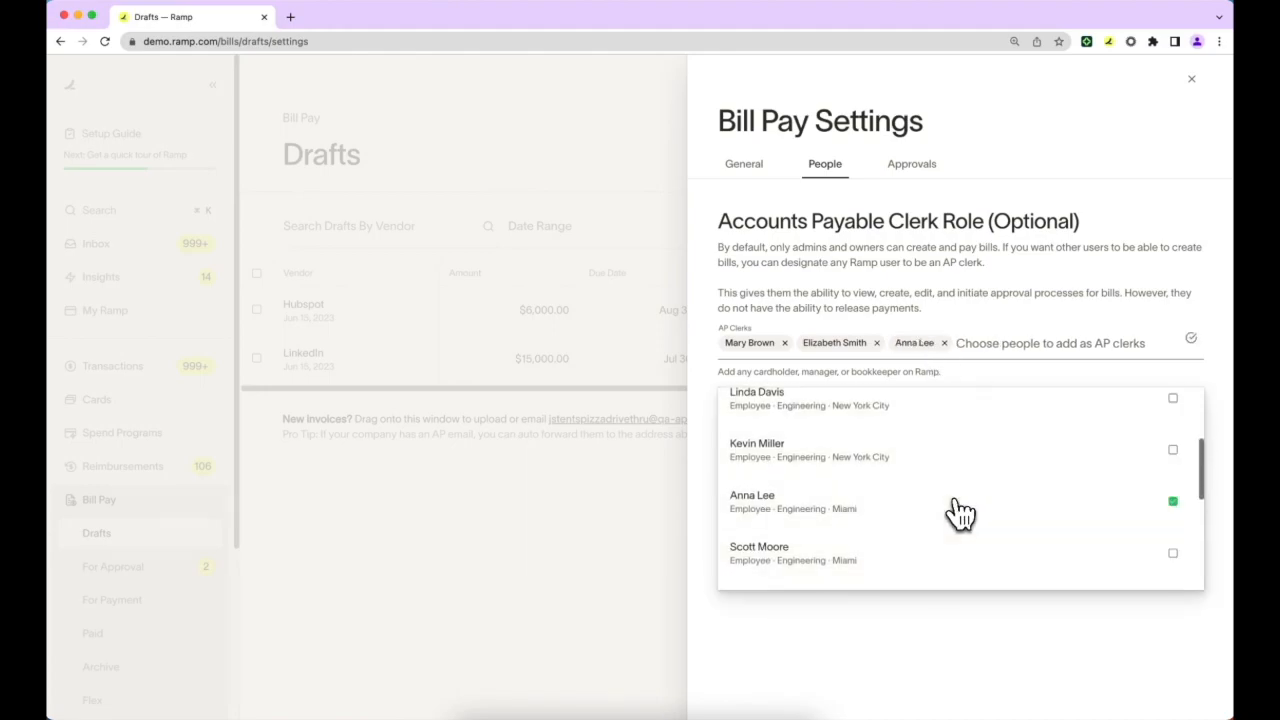
{"action": "left_click", "coordinate": [1046, 627]}
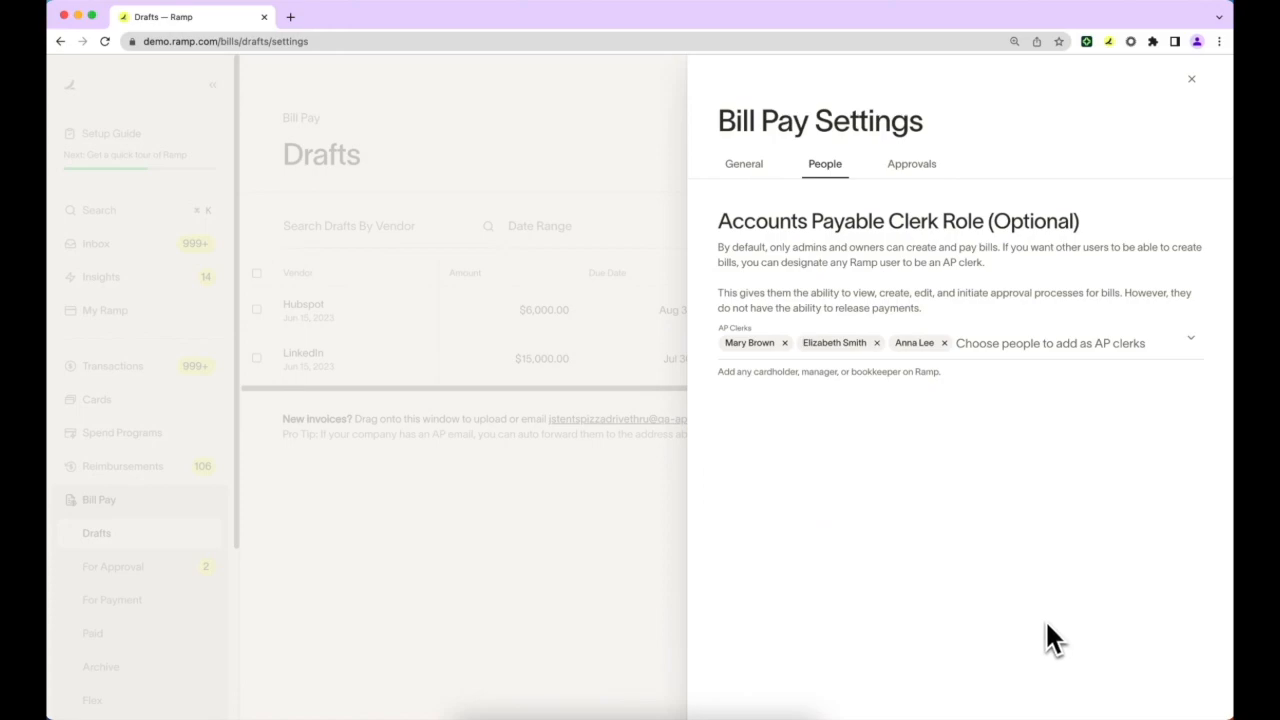
Step: Start a new bill approval layer for amounts of $100 or more, requiring Vendor Owner as the first approver
{"action": "left_click", "coordinate": [911, 164]}
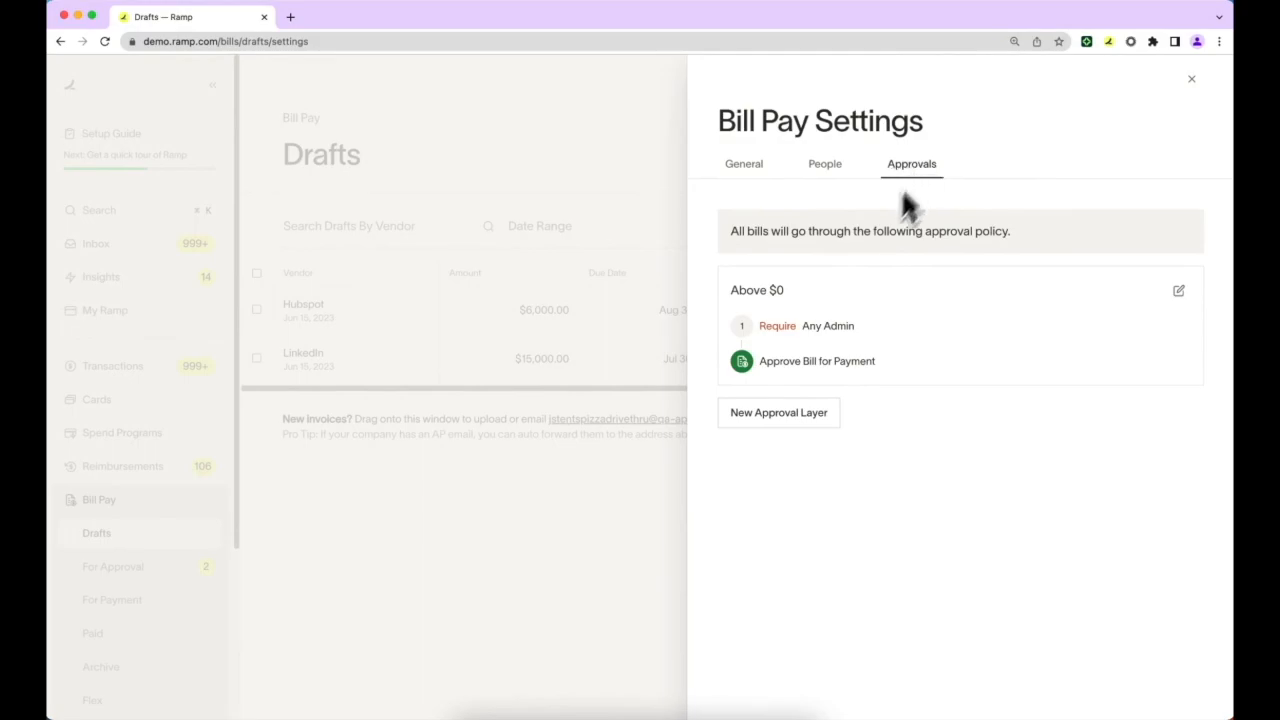
{"action": "left_click", "coordinate": [800, 412]}
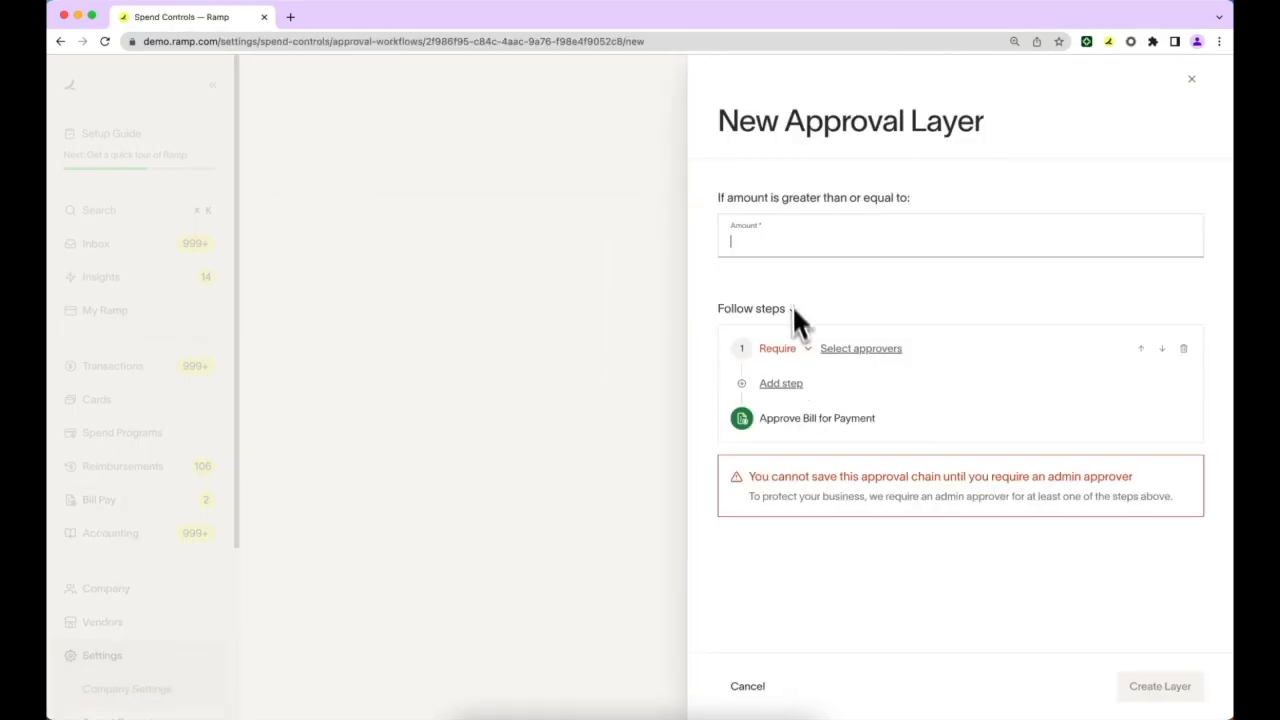
{"action": "type", "text": "100"}
{"action": "left_click", "coordinate": [855, 350]}
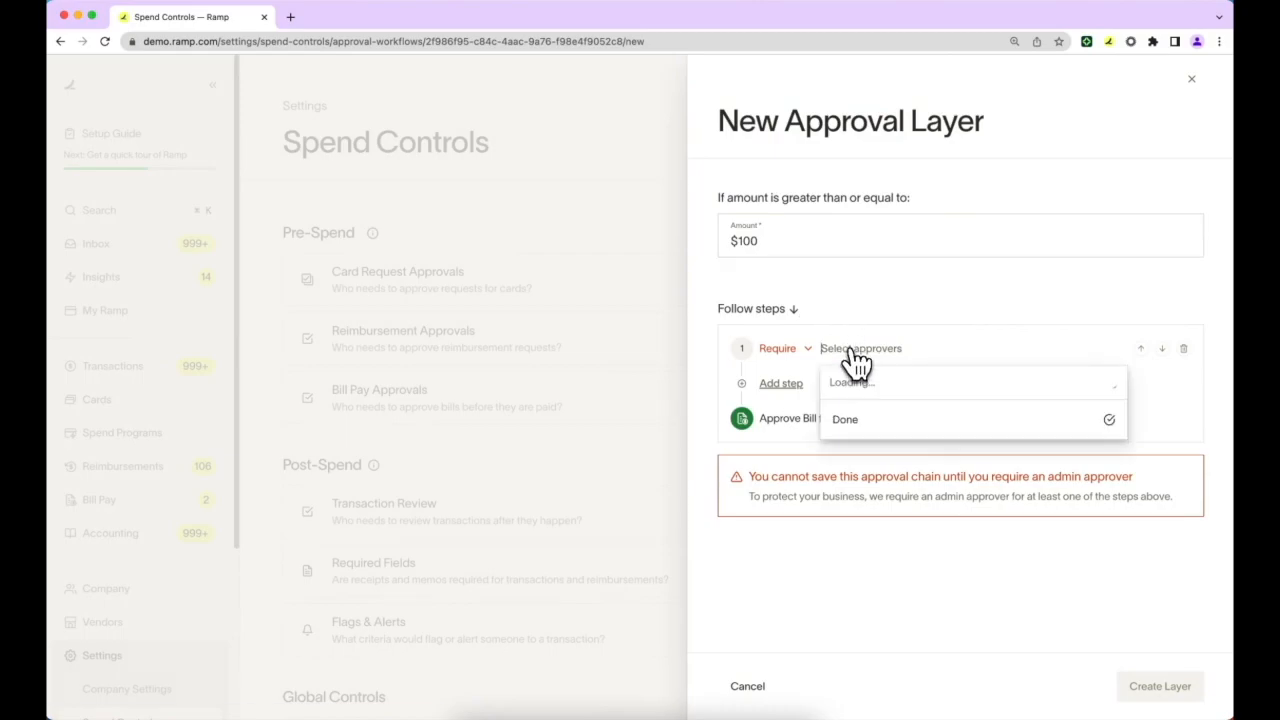
{"action": "scroll", "coordinate": [910, 412], "scroll_direction": "down", "scroll_amount": 3}
{"action": "left_click", "coordinate": [914, 457]}
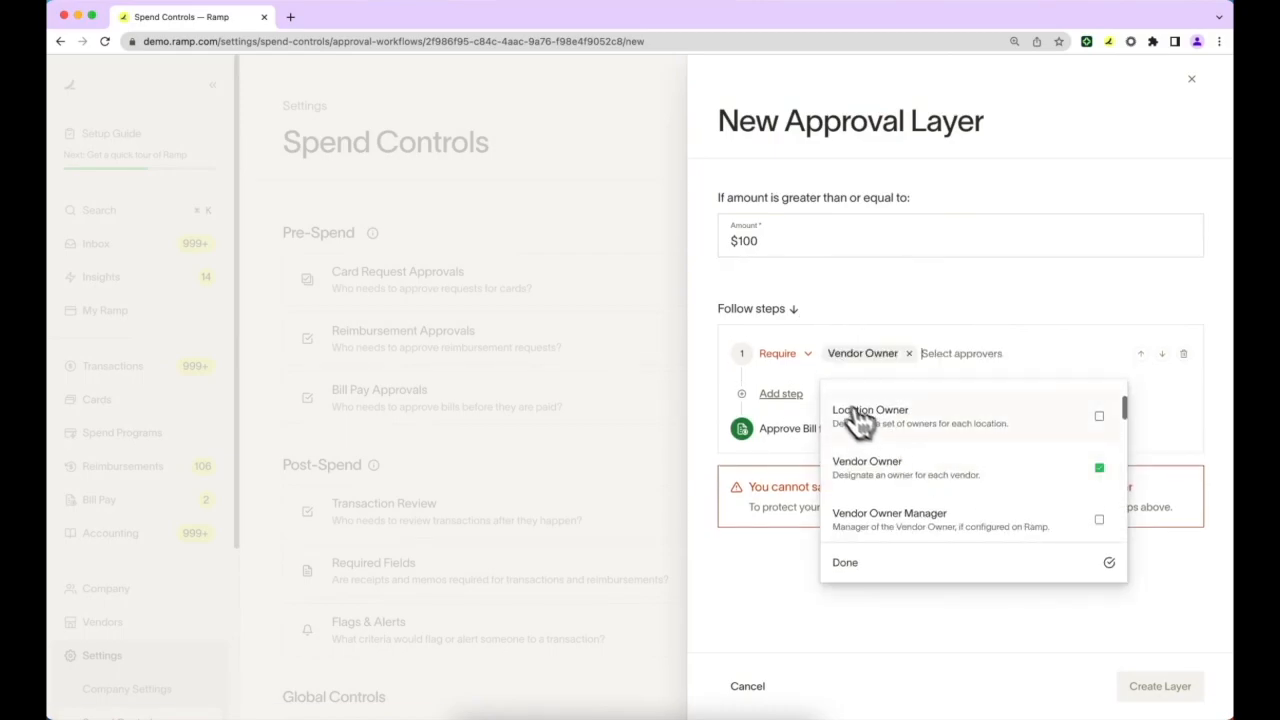
Step: Add a second approval step requiring Any Admin and create the layer
{"action": "left_click", "coordinate": [793, 403]}
{"action": "left_click", "coordinate": [790, 390]}
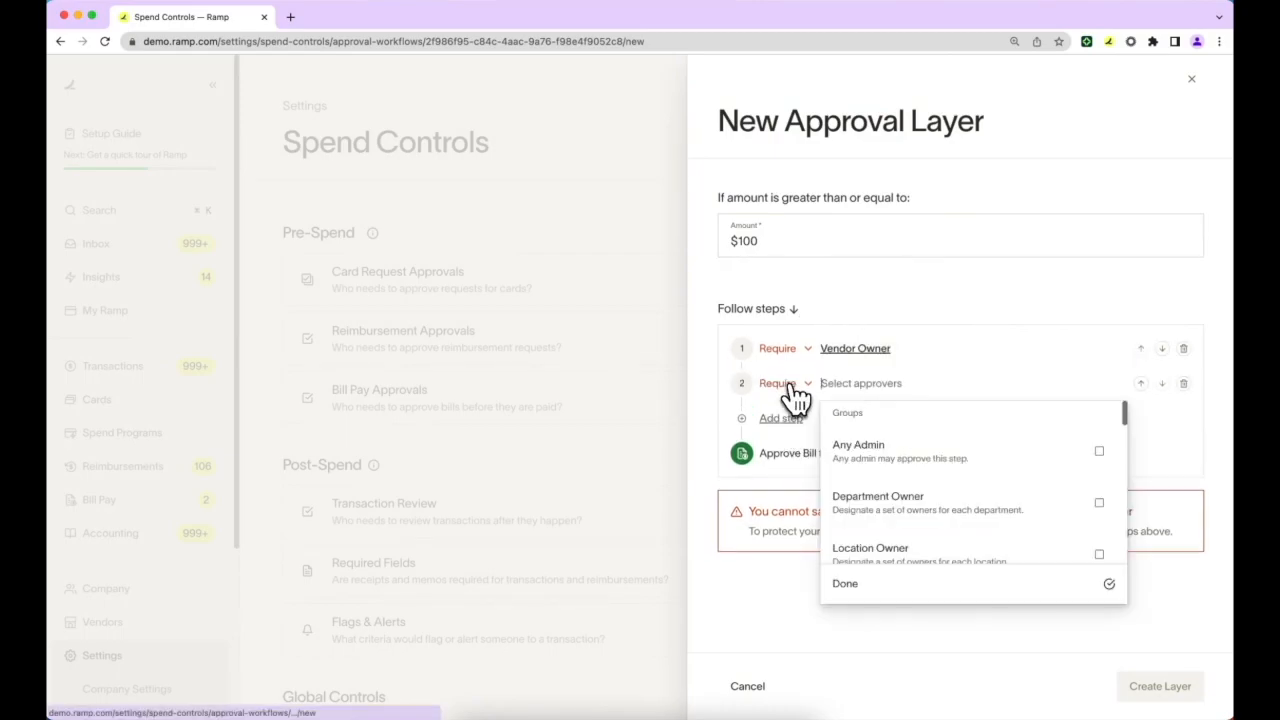
{"action": "left_click", "coordinate": [894, 458]}
{"action": "left_click", "coordinate": [1175, 525]}
{"action": "left_click", "coordinate": [1155, 688]}
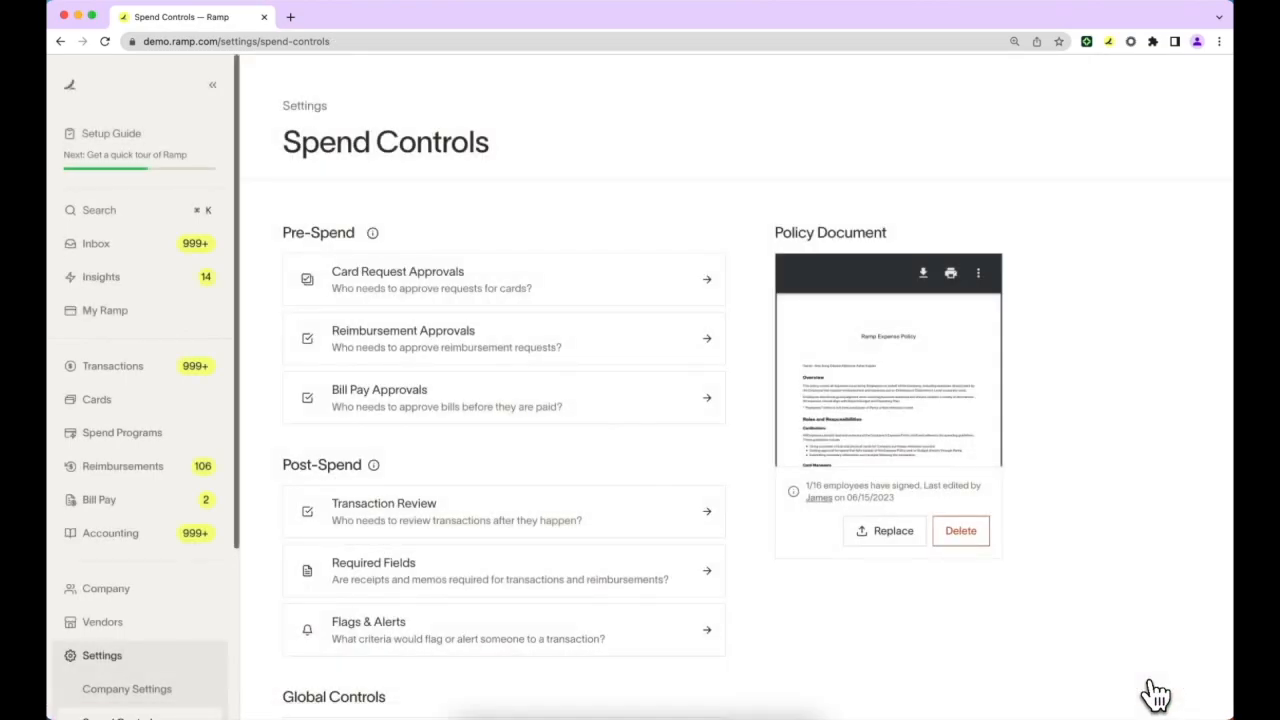
Step: Review the invoice forwarding email address and its auto-forward tip in the Bill Pay drafts
{"action": "left_click", "coordinate": [195, 505]}
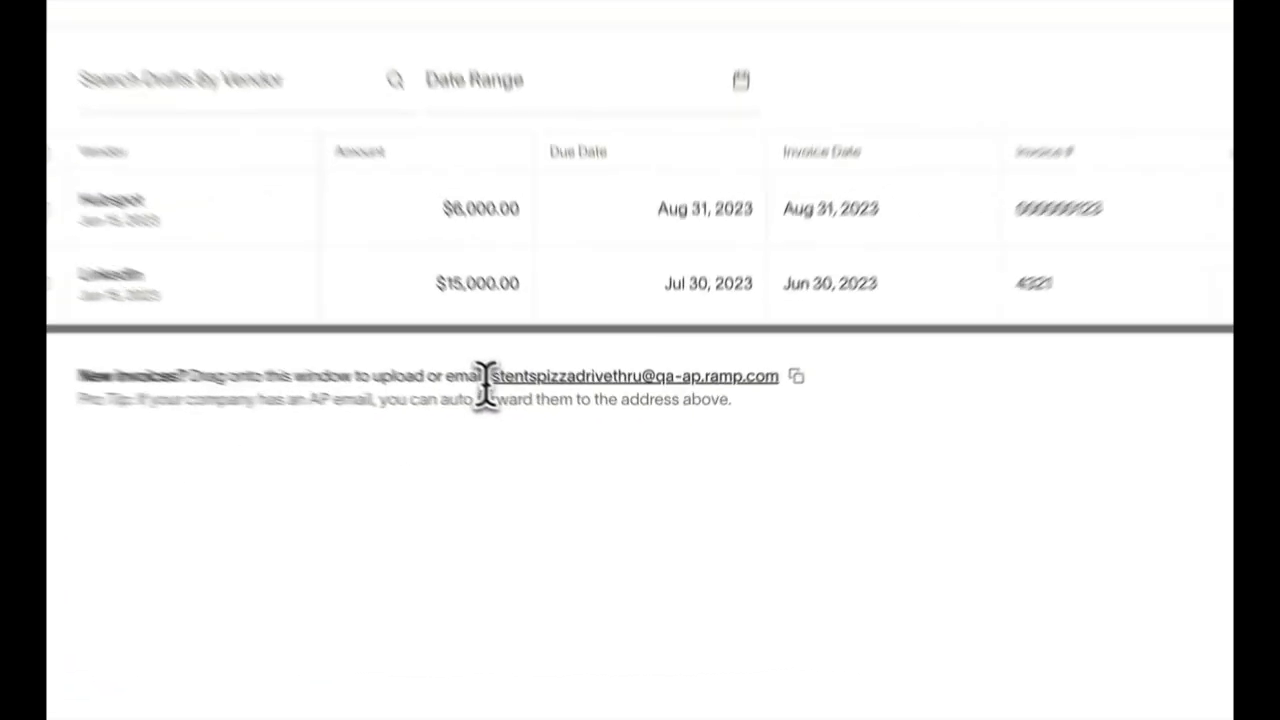
{"action": "left_click_drag", "start_coordinate": [485, 378], "coordinate": [776, 407]}
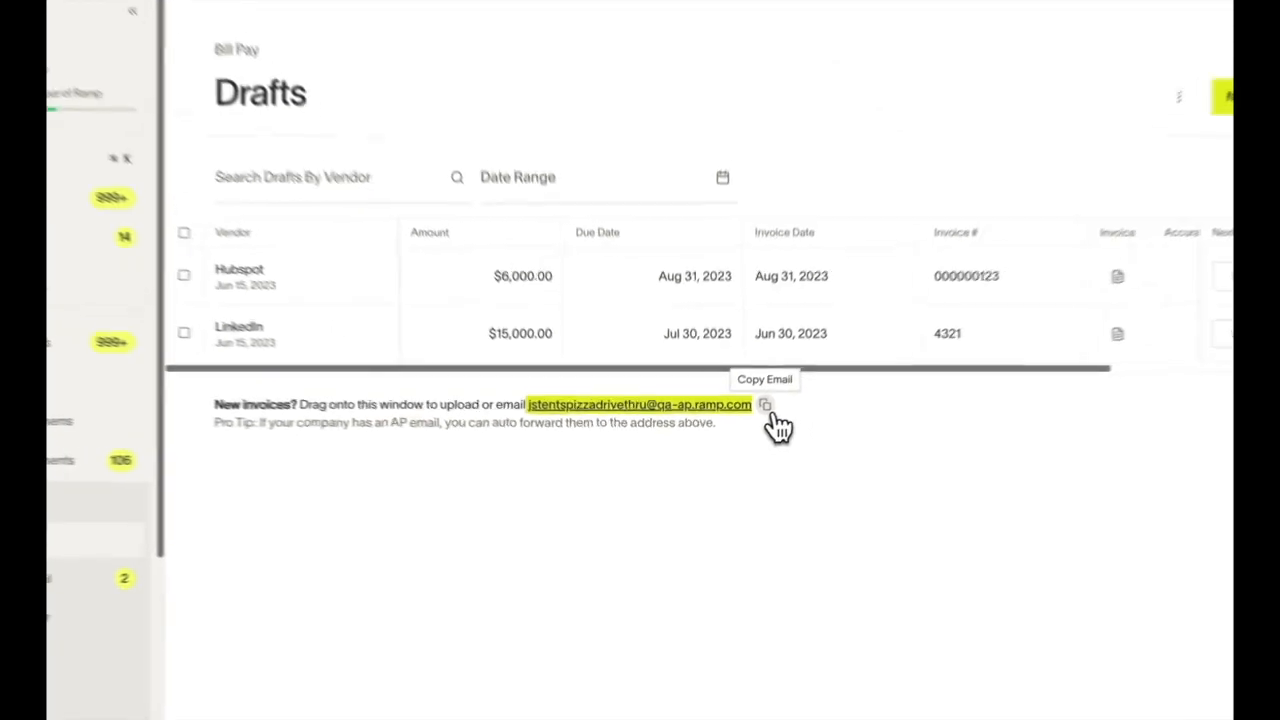
{"action": "left_click_drag", "start_coordinate": [770, 424], "coordinate": [794, 430]}
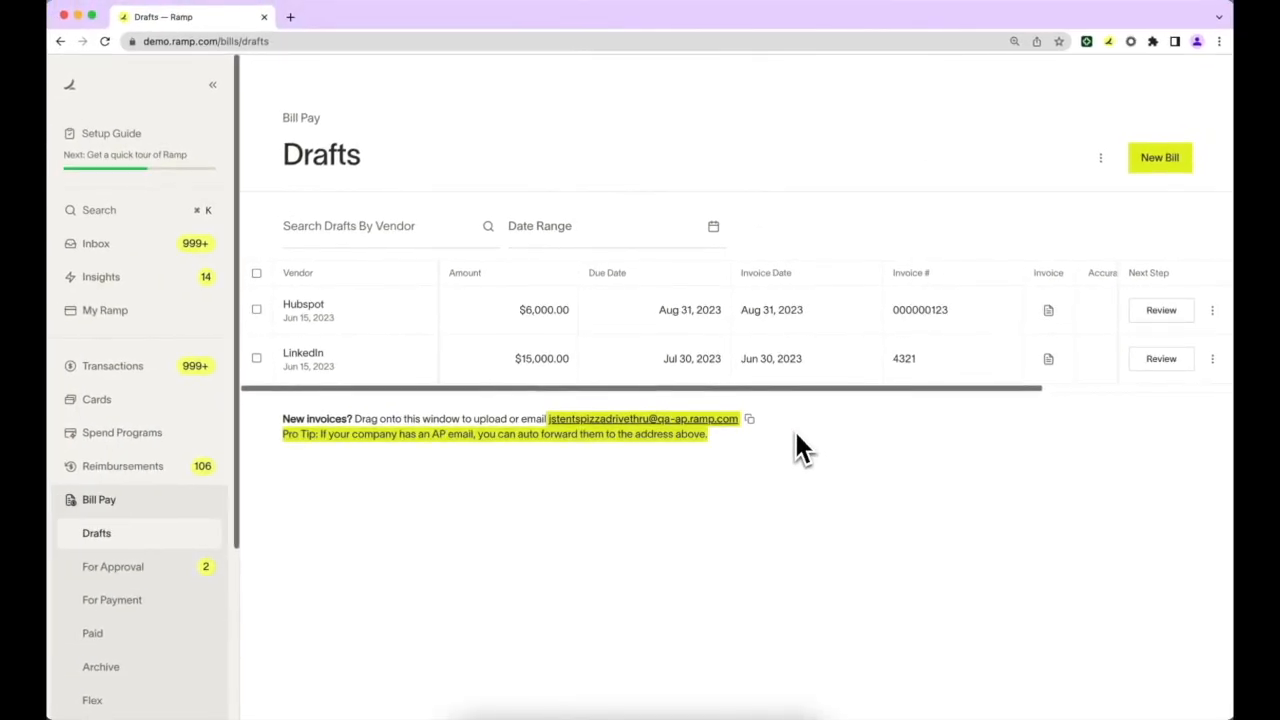
Step: Look through the For Approval, For Payment, Paid, Archive and Flex sections of Bill Pay
{"action": "left_click", "coordinate": [149, 569]}
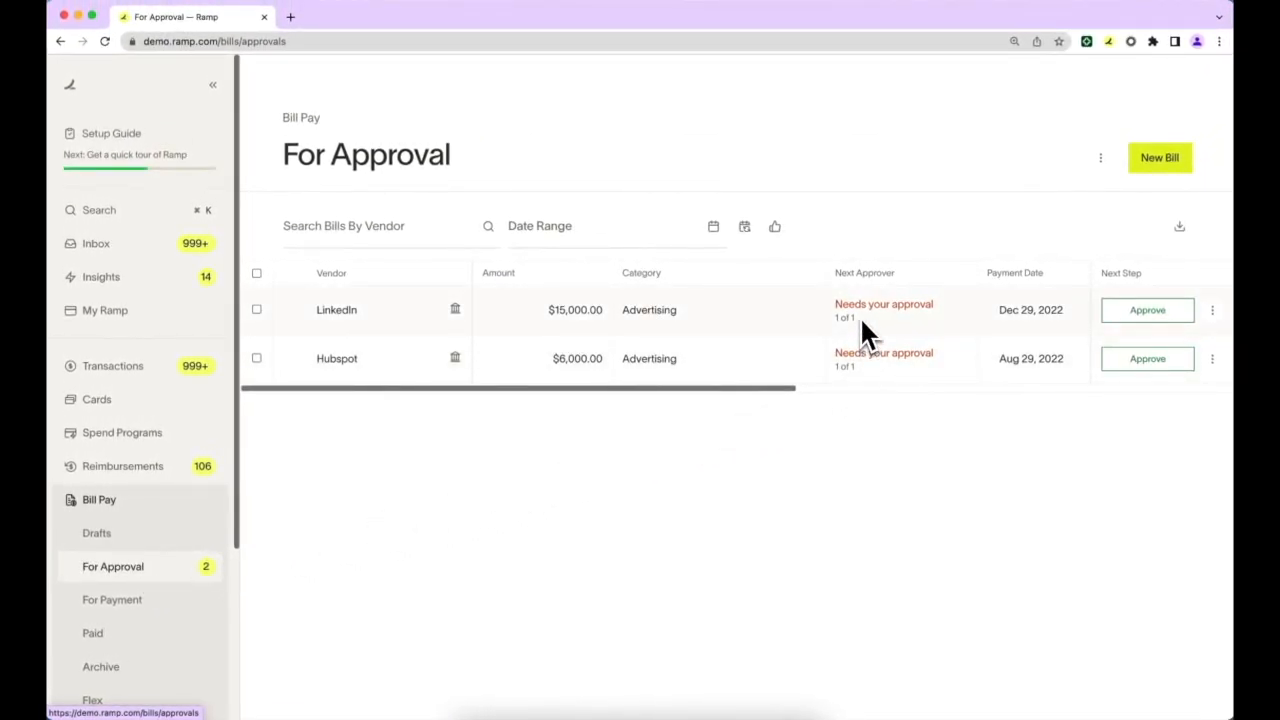
{"action": "left_click", "coordinate": [188, 598]}
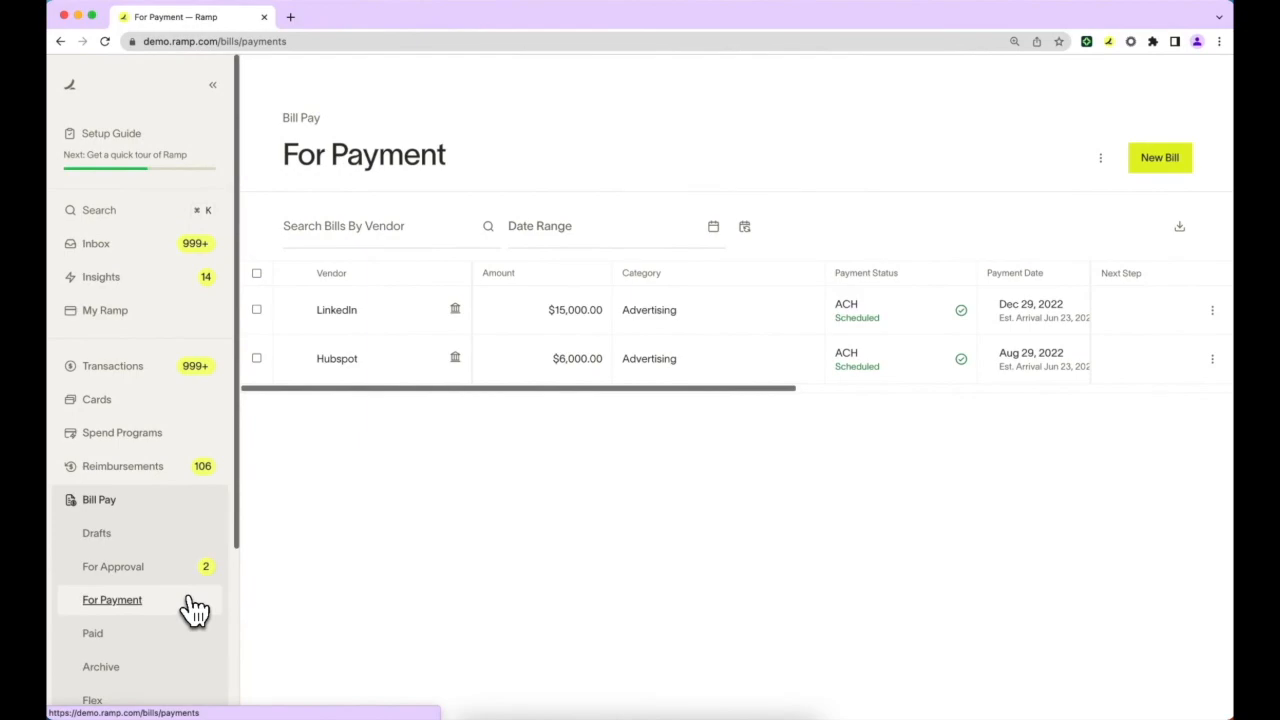
{"action": "left_click", "coordinate": [192, 633]}
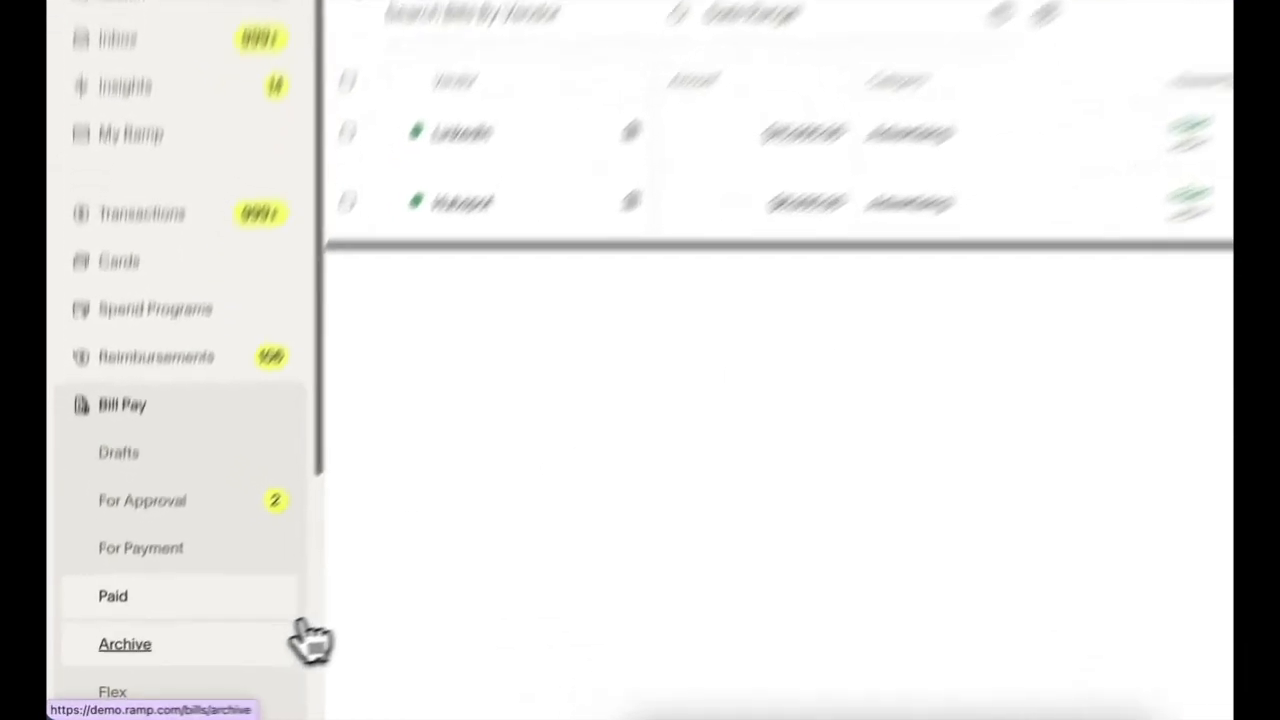
{"action": "left_click", "coordinate": [290, 640]}
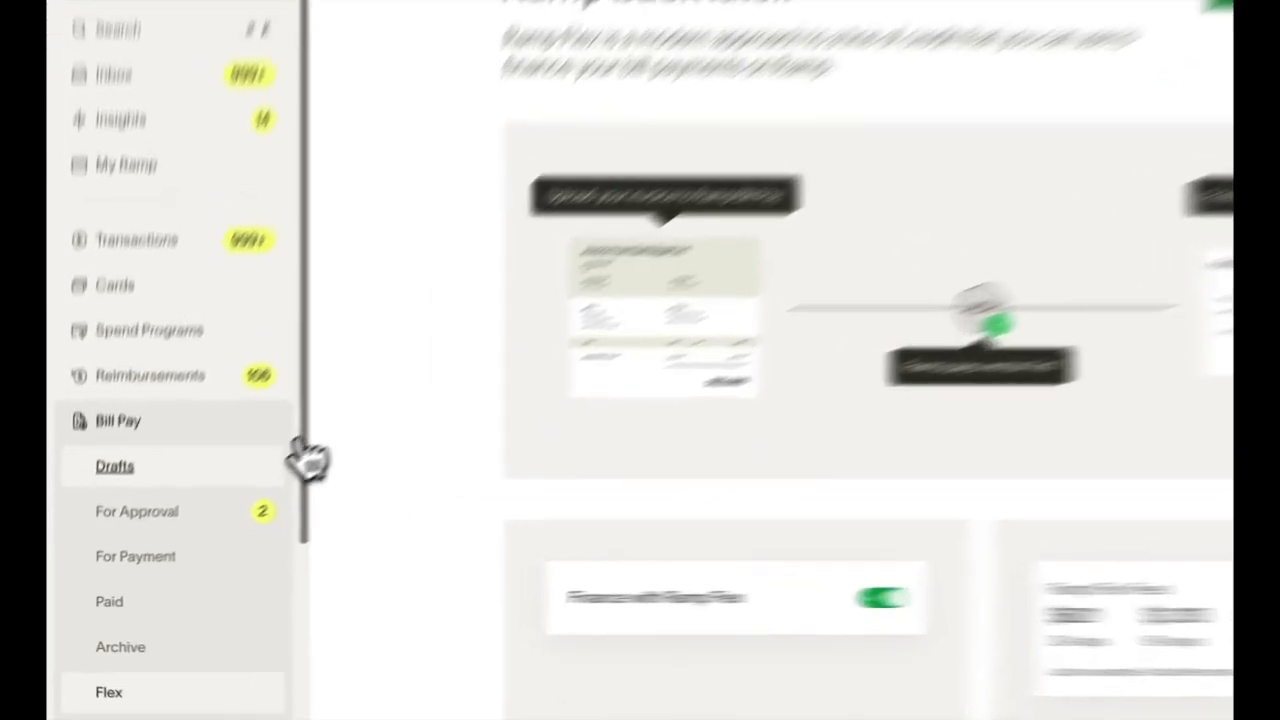
Step: Open a new bill for the LinkedIn invoice from the drafts and review its vendor, invoice details and line items
{"action": "left_click", "coordinate": [209, 500]}
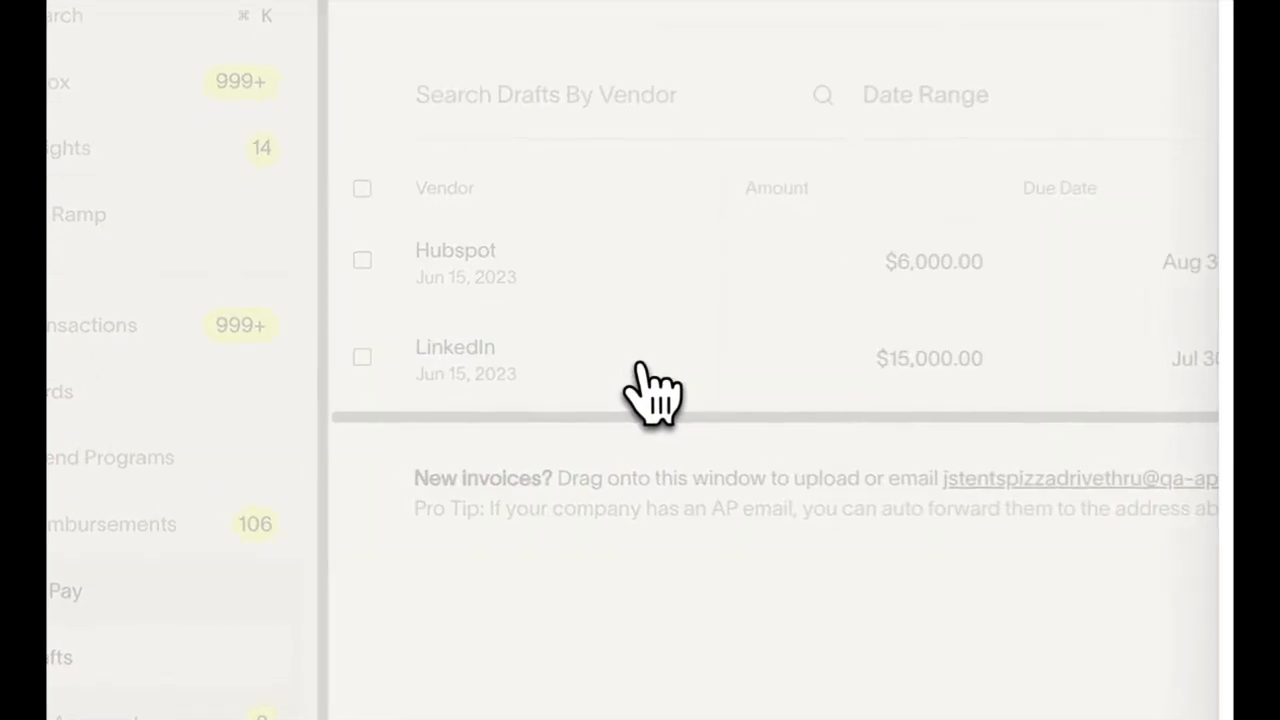
{"action": "left_click", "coordinate": [645, 372]}
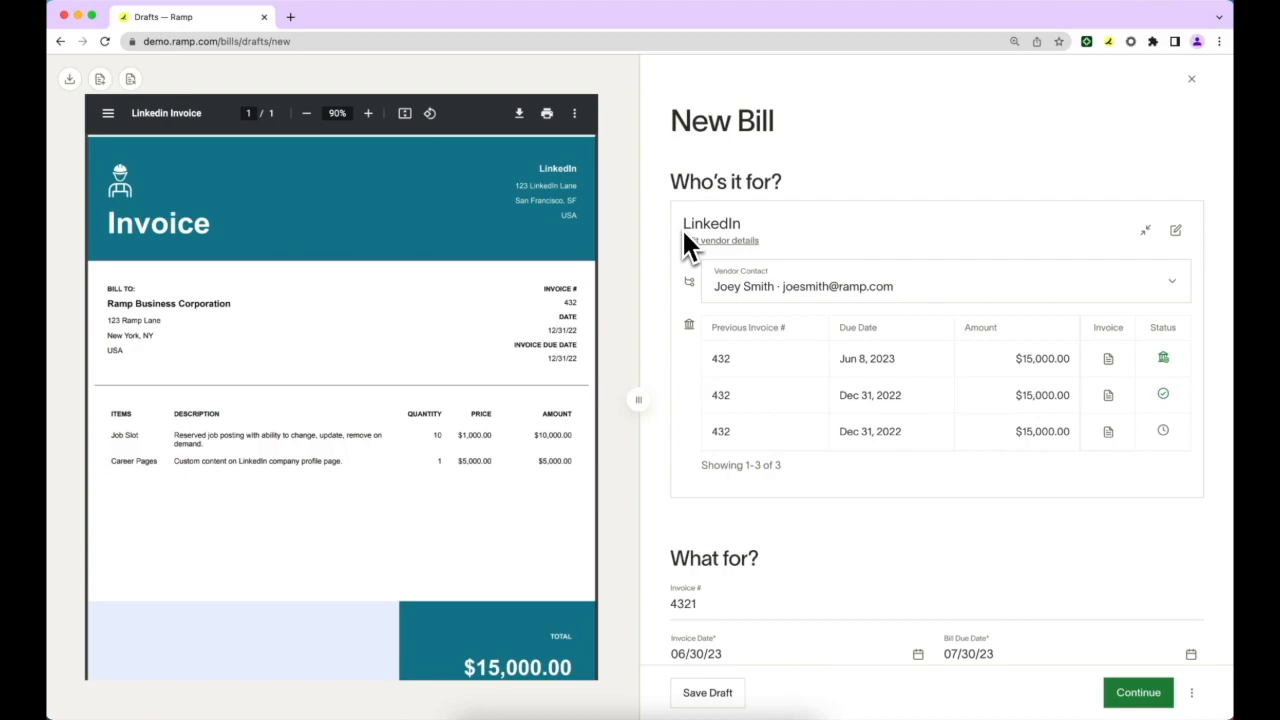
{"action": "scroll", "coordinate": [683, 238], "scroll_direction": "down", "scroll_amount": 2}
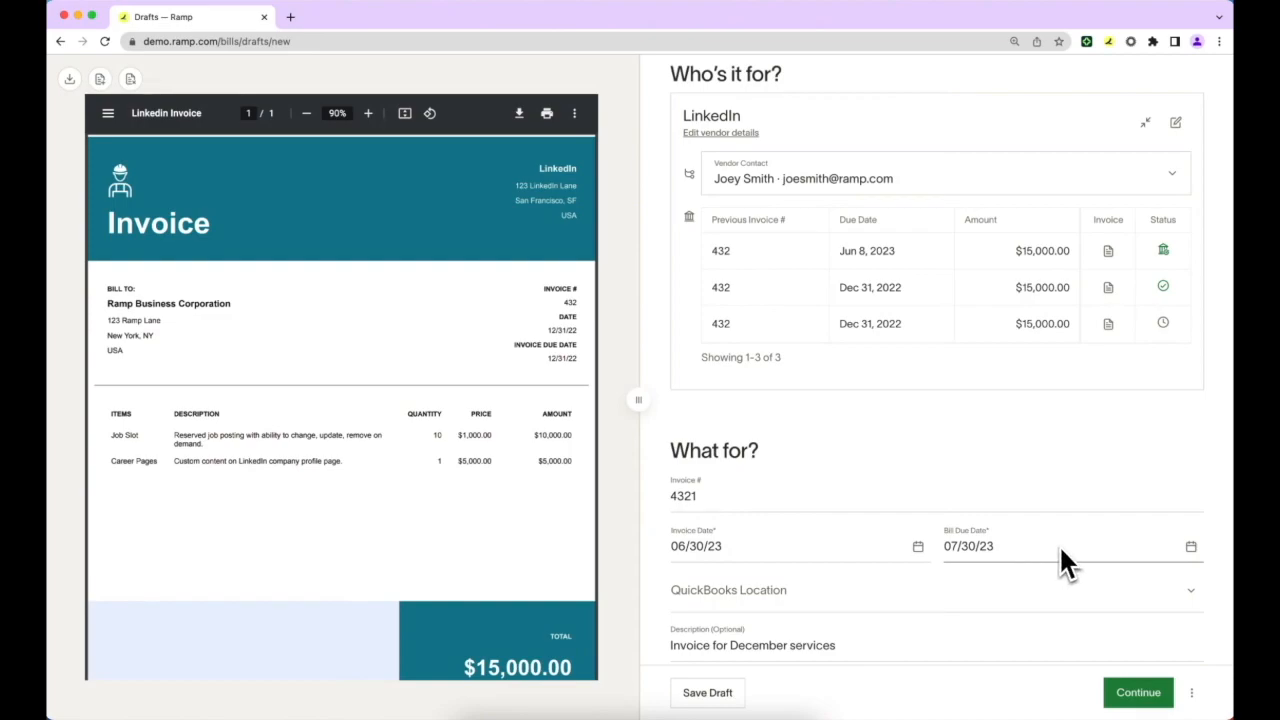
{"action": "scroll", "coordinate": [1061, 549], "scroll_direction": "down", "scroll_amount": 3}
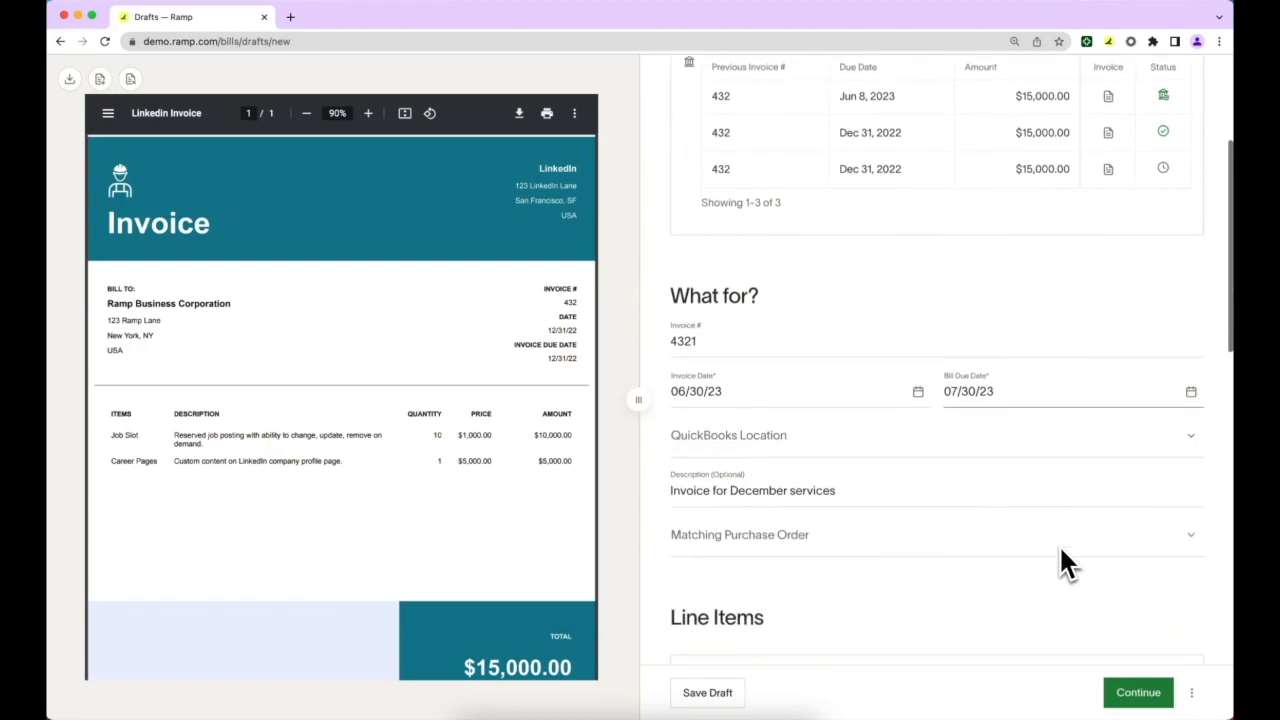
{"action": "scroll", "coordinate": [1062, 548], "scroll_direction": "down", "scroll_amount": 5}
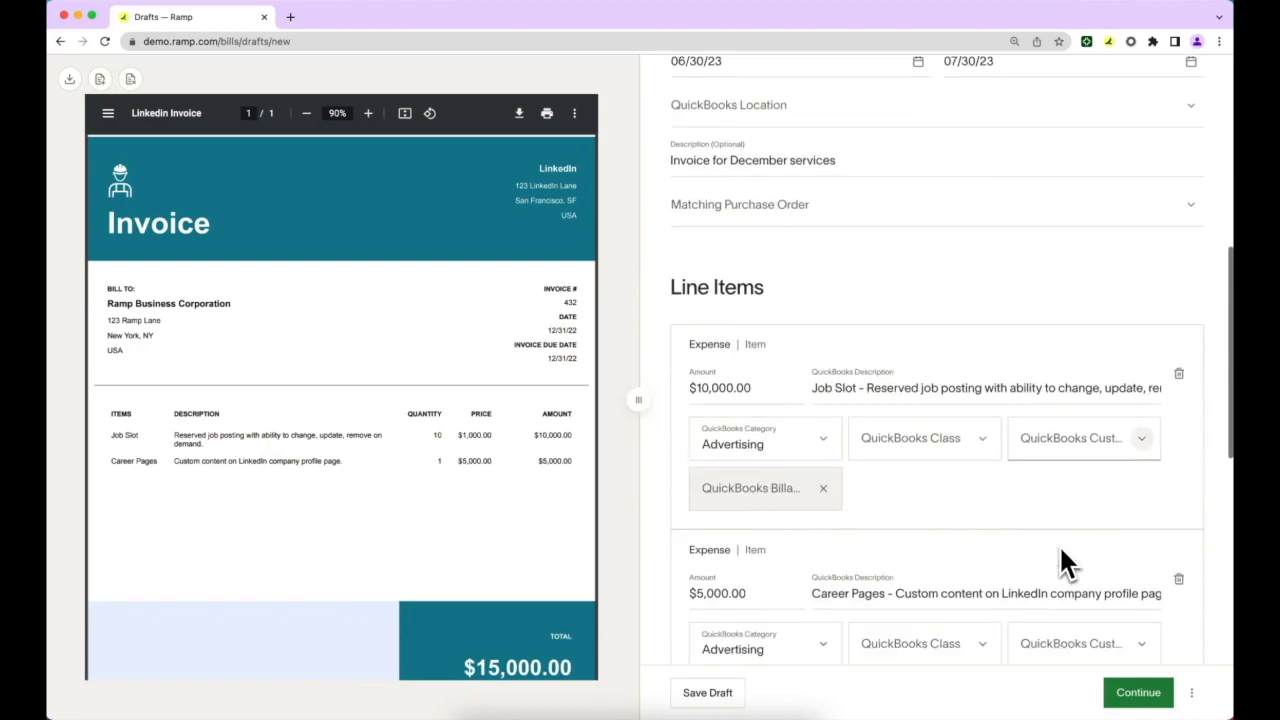
{"action": "scroll", "coordinate": [1059, 544], "scroll_direction": "down", "scroll_amount": 1}
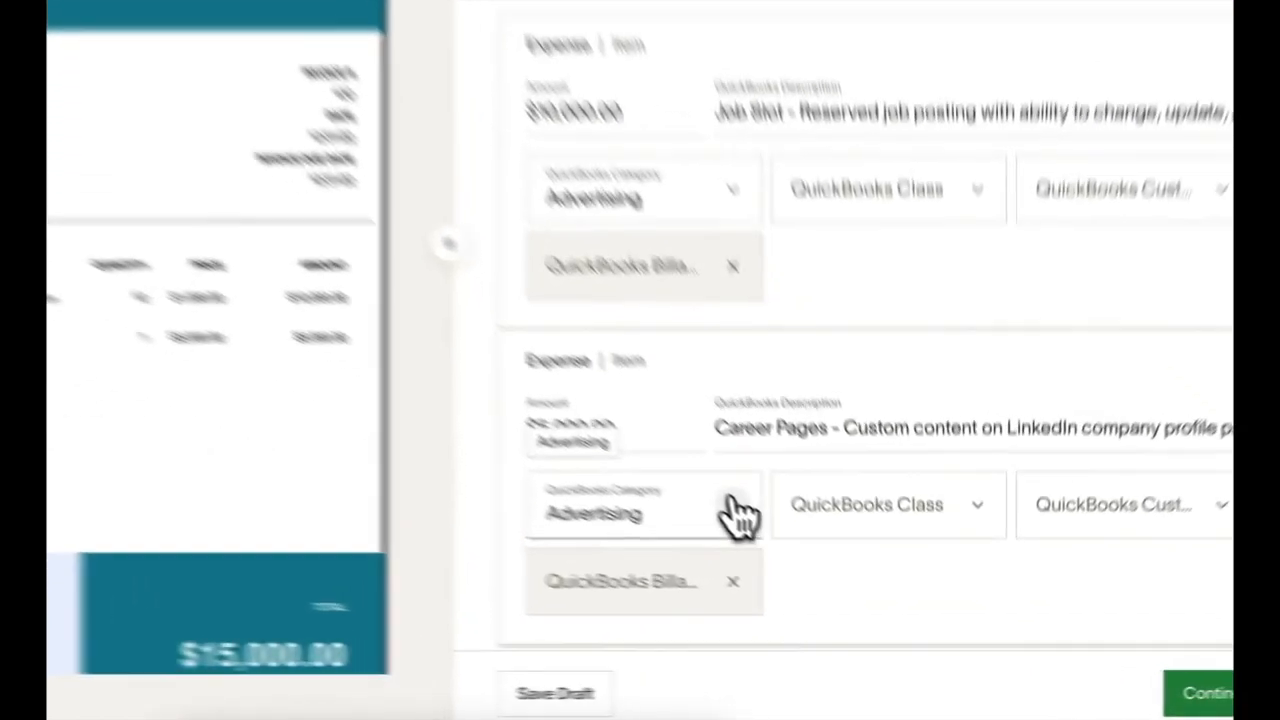
Step: Browse the QuickBooks categories for the Career Pages line item and delete that line from the bill
{"action": "left_click", "coordinate": [738, 515]}
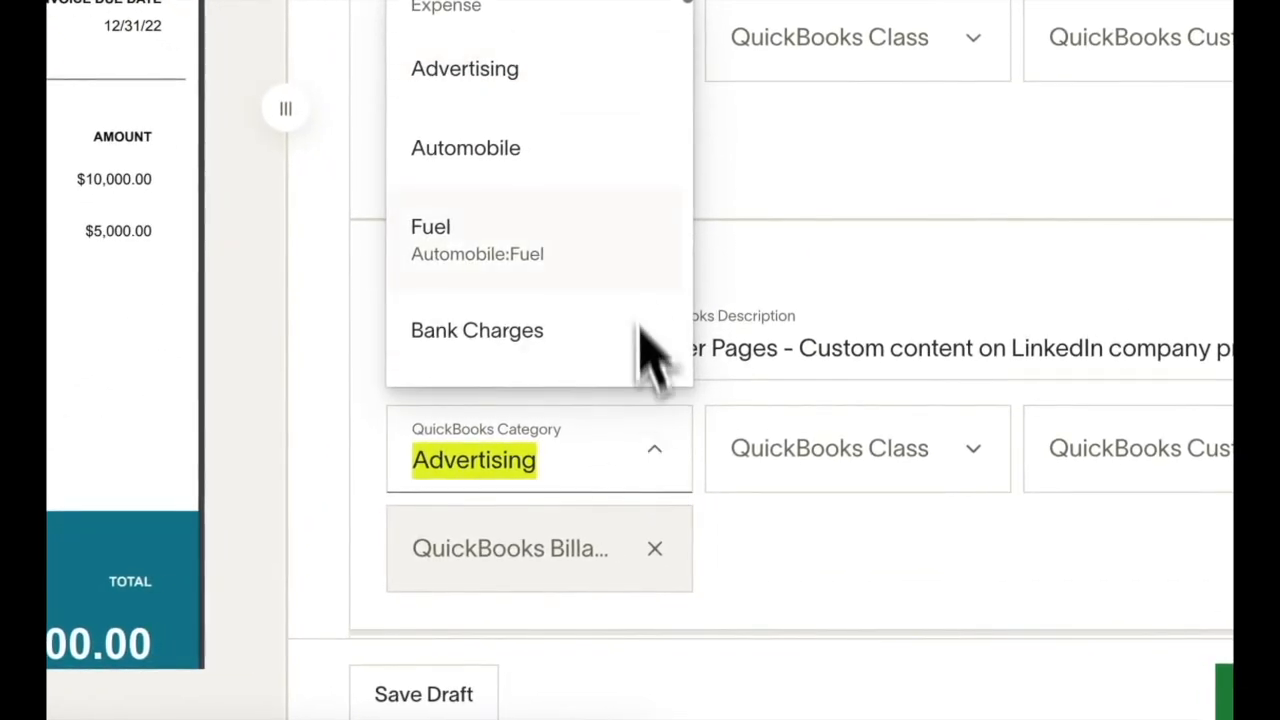
{"action": "scroll", "coordinate": [730, 420], "scroll_direction": "down", "scroll_amount": 3}
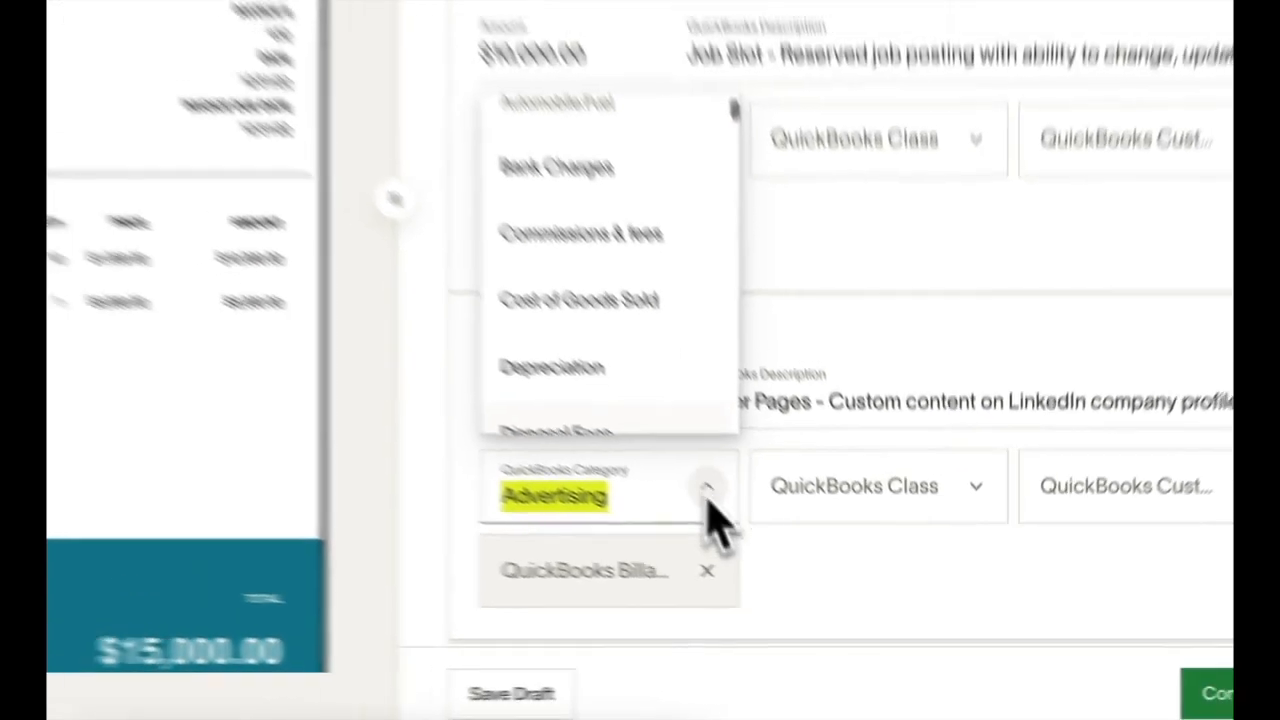
{"action": "left_click", "coordinate": [654, 452]}
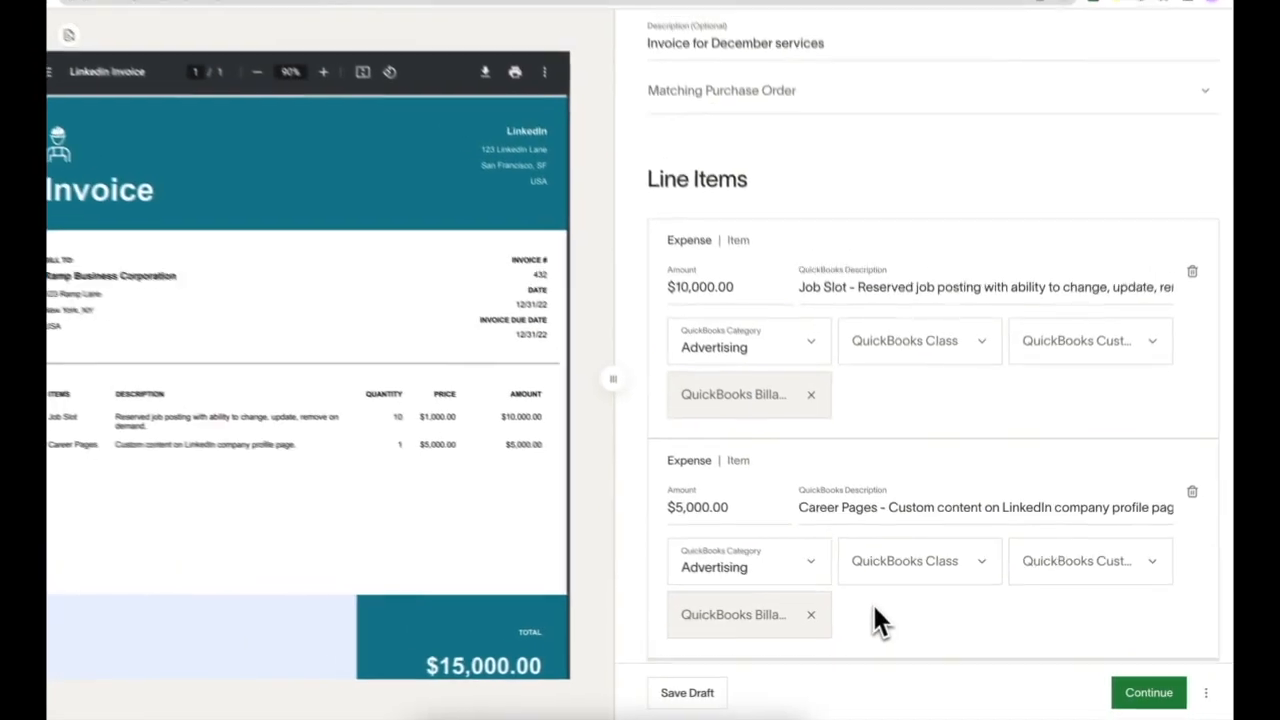
{"action": "left_click", "coordinate": [1179, 506]}
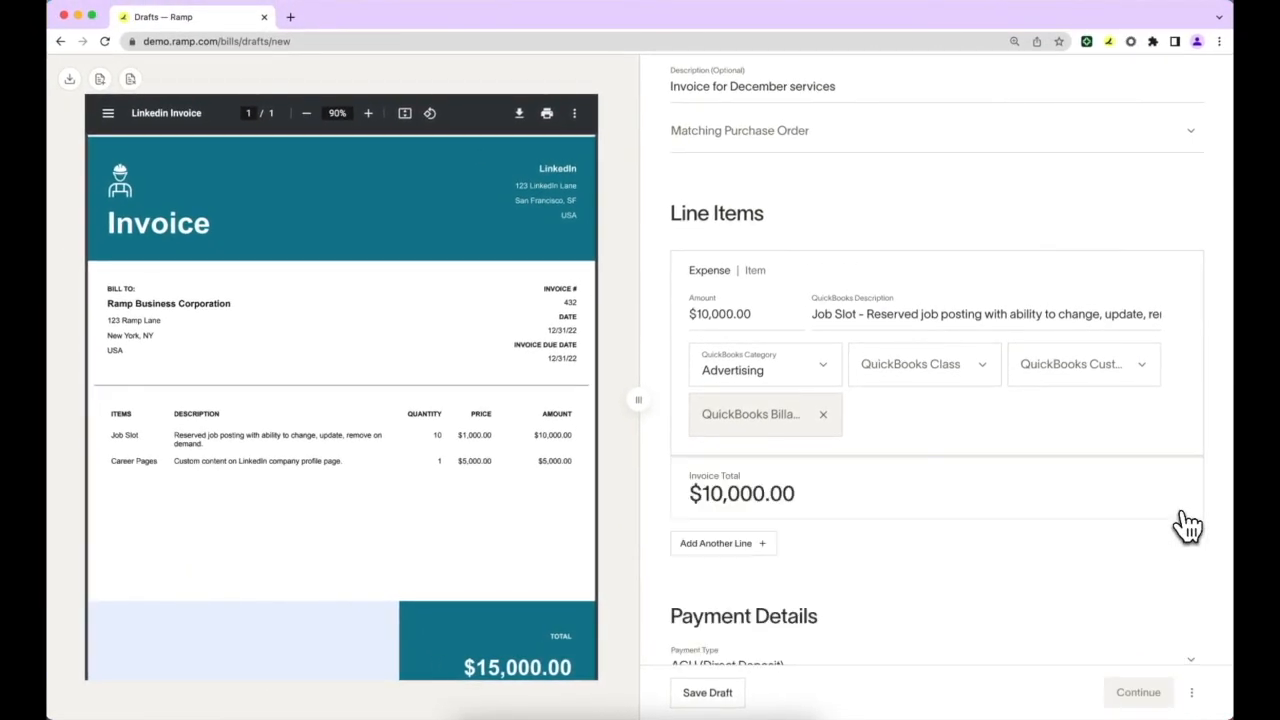
Step: Try One-time Virtual Card as the bill's payment type, and switch back to ACH (Direct Deposit)
{"action": "scroll", "coordinate": [1036, 558], "scroll_direction": "down", "scroll_amount": 5}
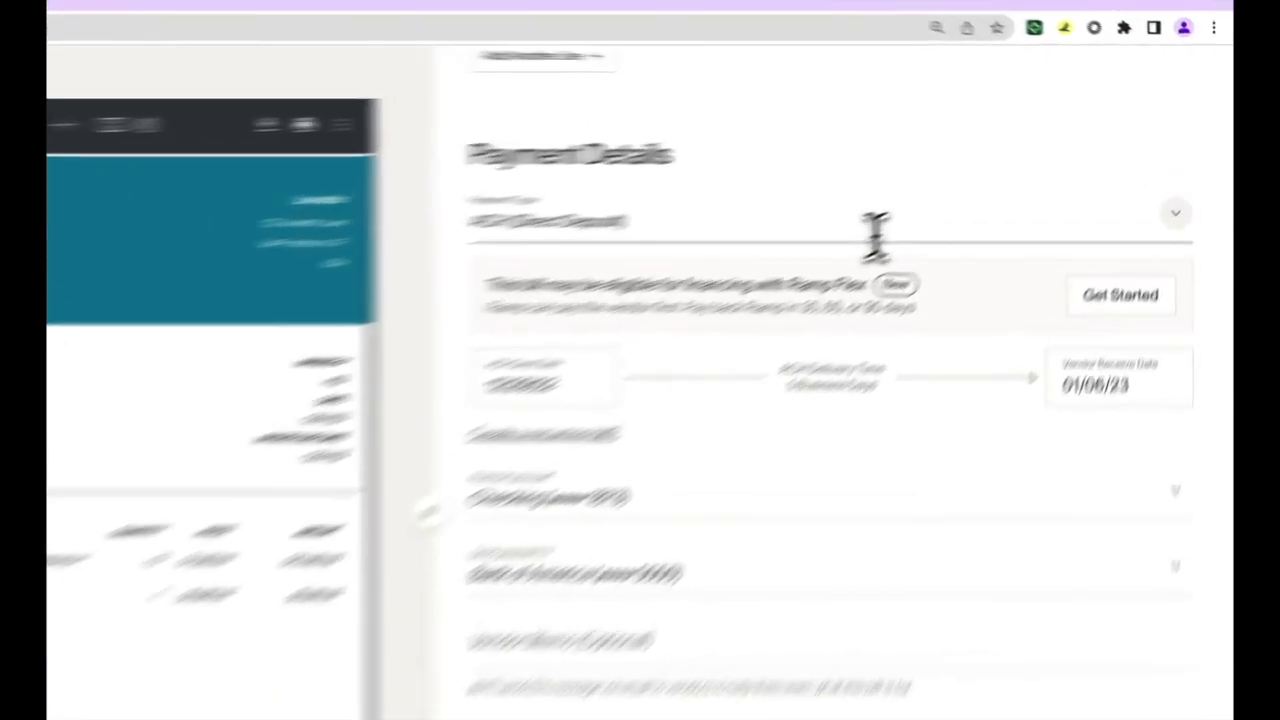
{"action": "left_click", "coordinate": [968, 192]}
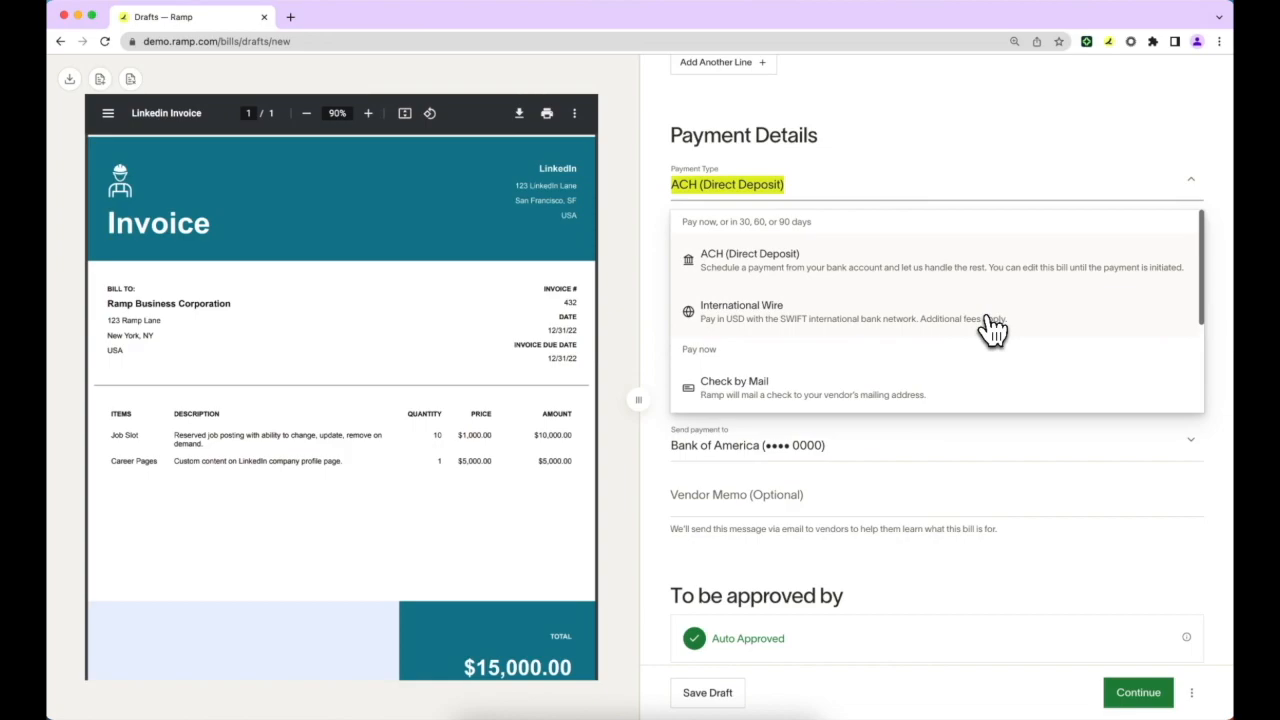
{"action": "scroll", "coordinate": [990, 325], "scroll_direction": "down", "scroll_amount": 3}
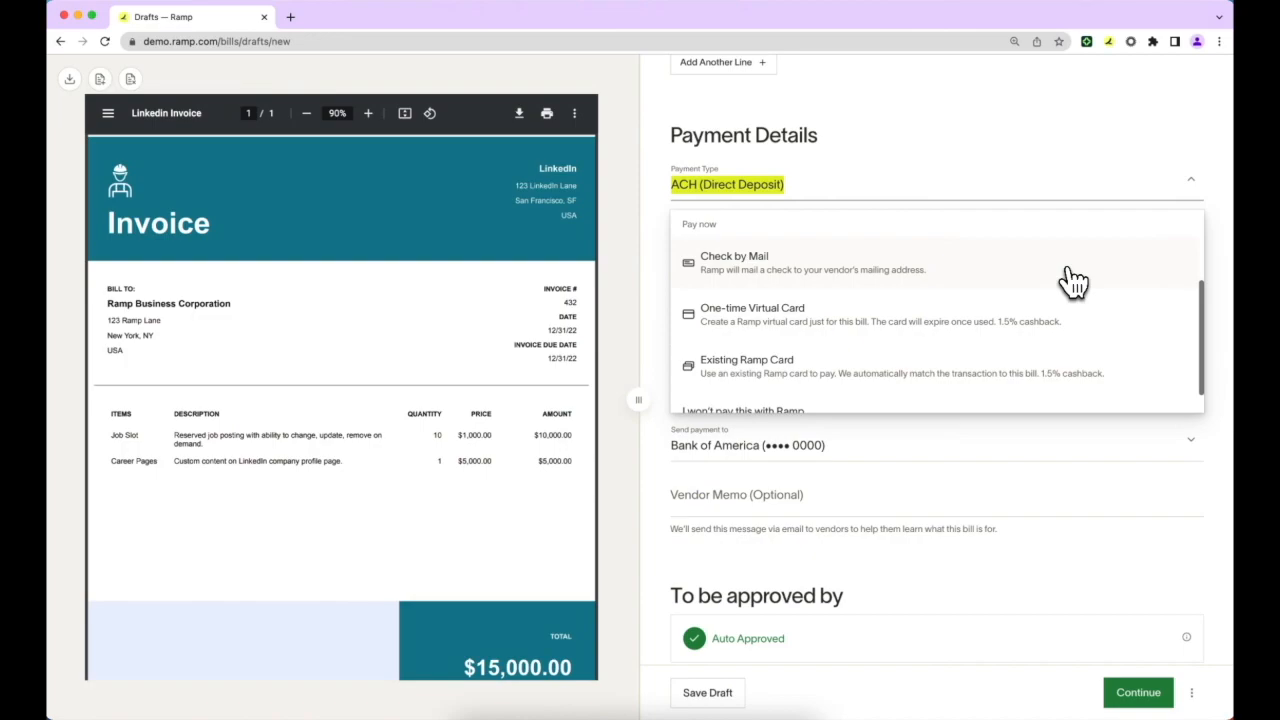
{"action": "left_click", "coordinate": [1112, 337]}
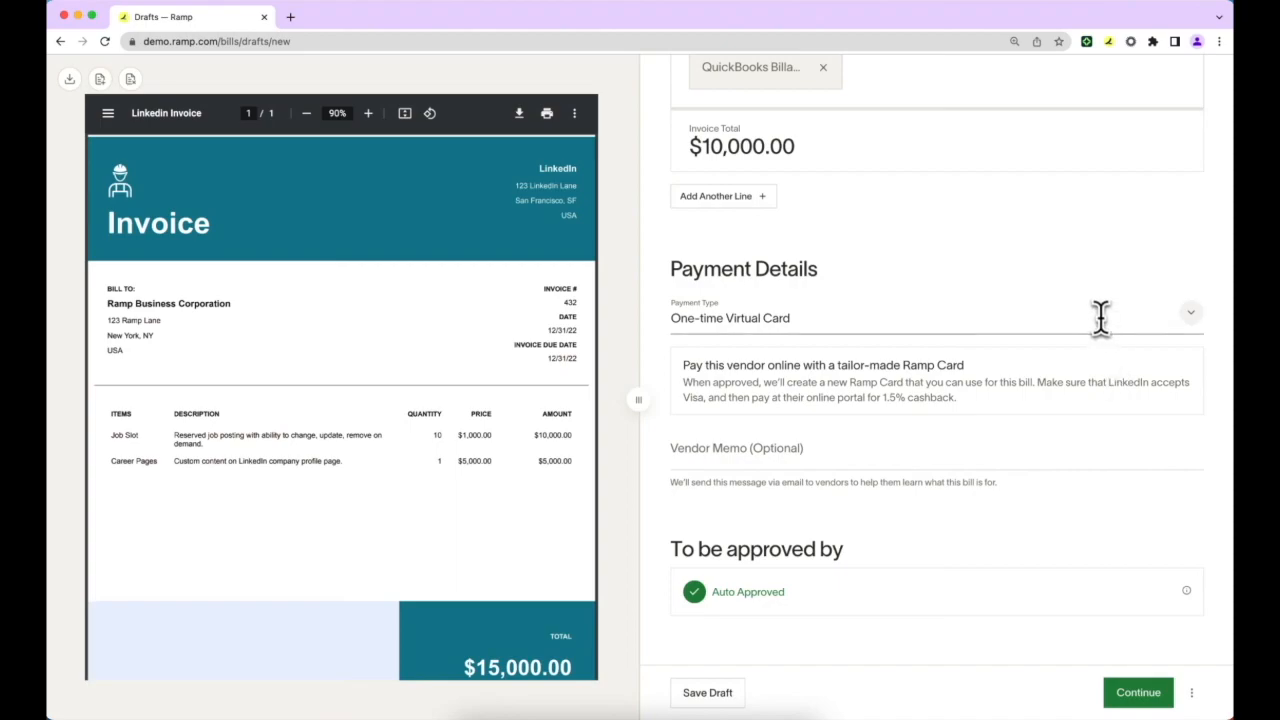
{"action": "left_click", "coordinate": [1100, 318]}
{"action": "left_click", "coordinate": [1068, 392]}
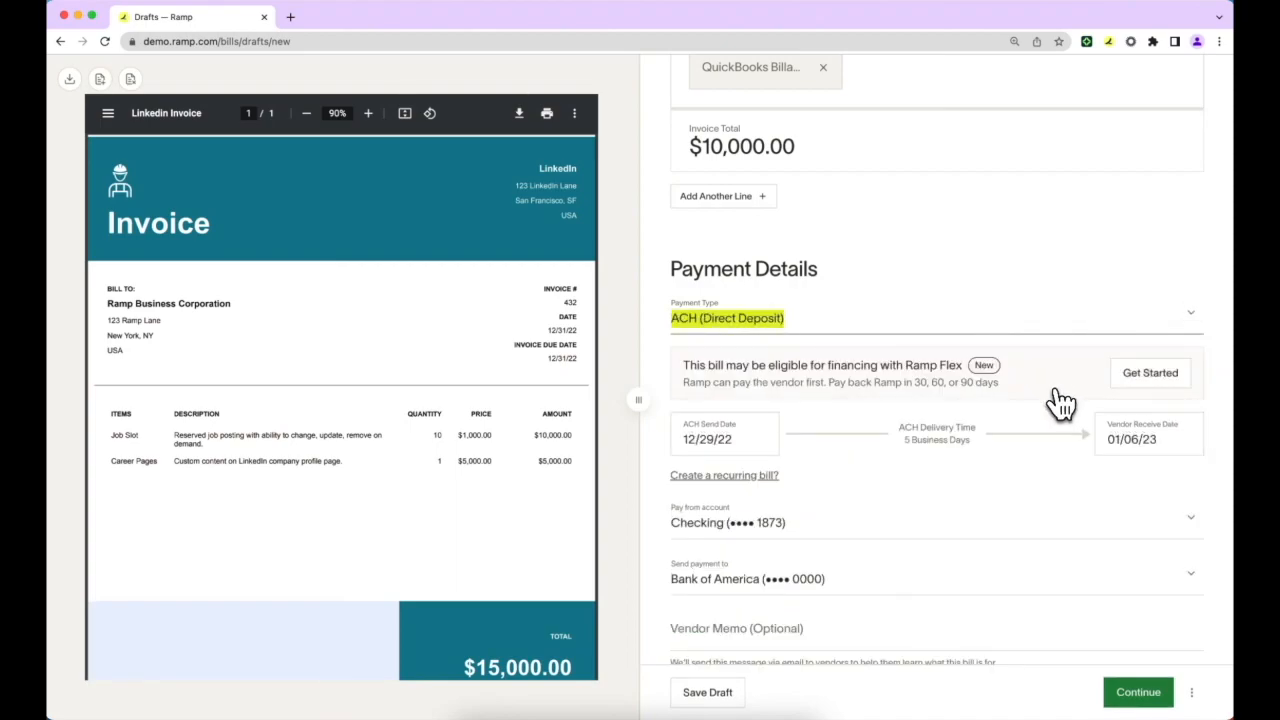
Step: View the options for where the bill's payment can be sent
{"action": "scroll", "coordinate": [1012, 475], "scroll_direction": "down", "scroll_amount": 2}
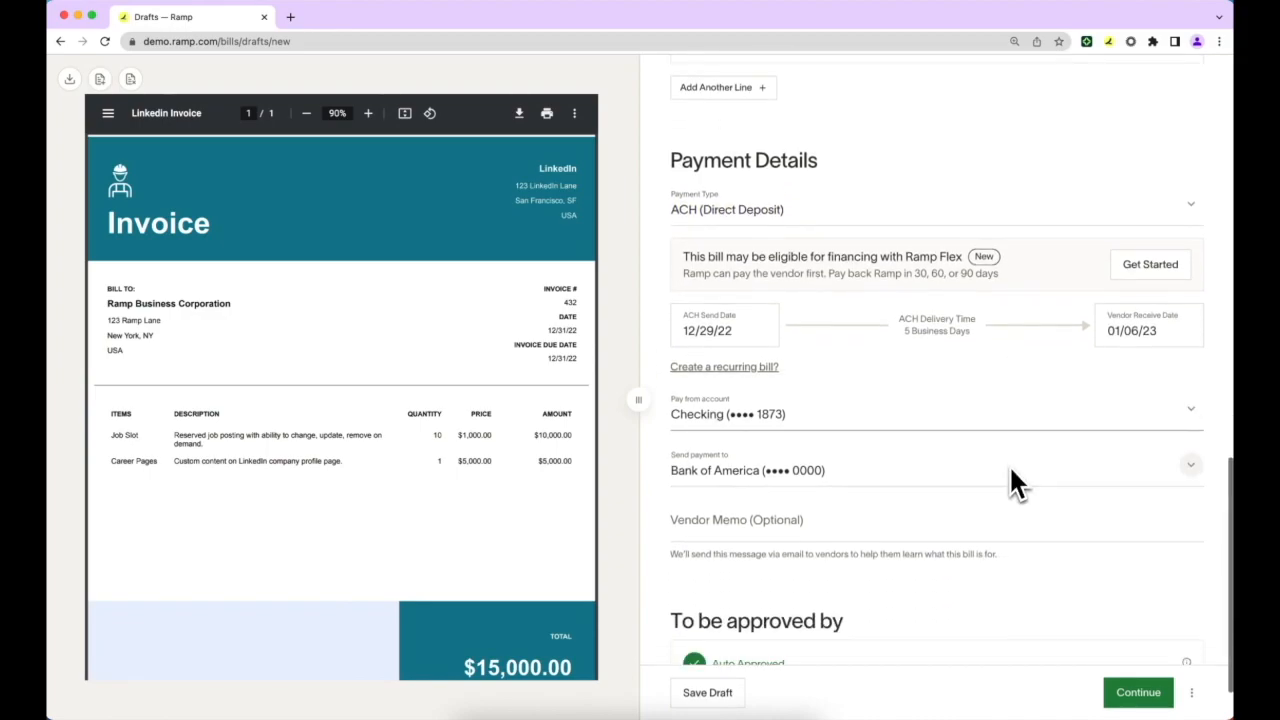
{"action": "left_click", "coordinate": [1040, 474]}
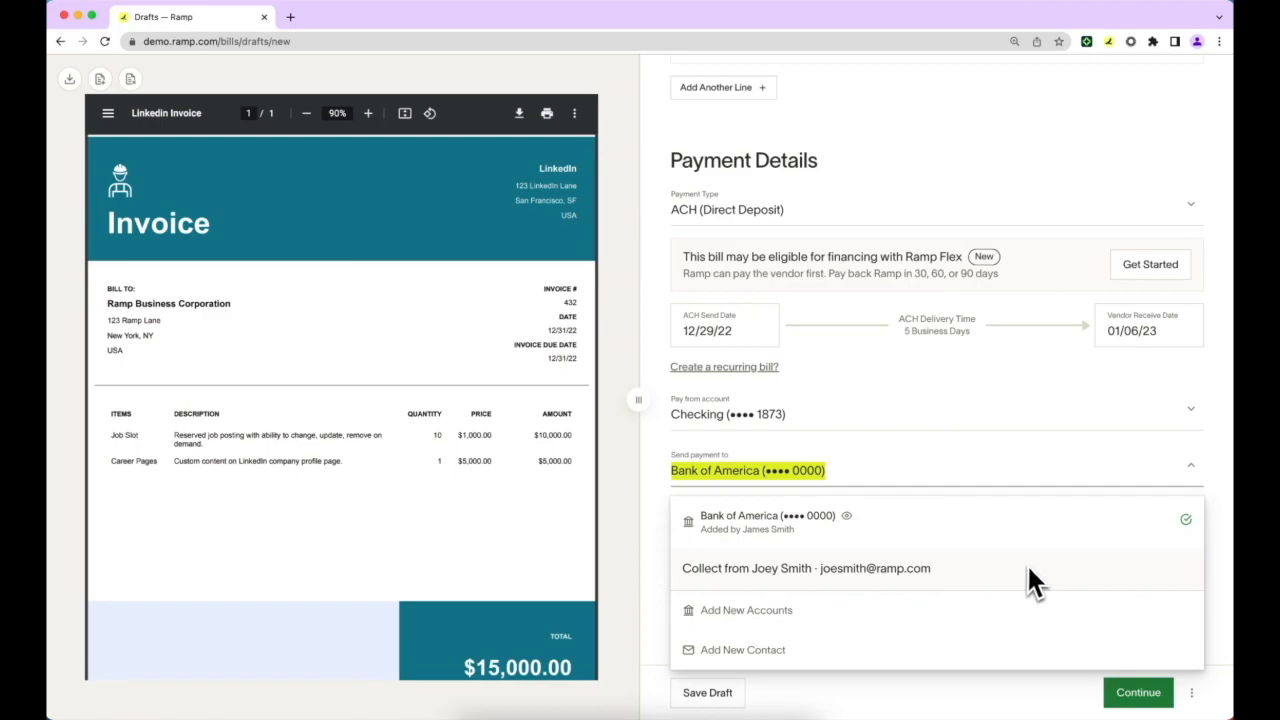
{"action": "left_click", "coordinate": [1192, 467]}
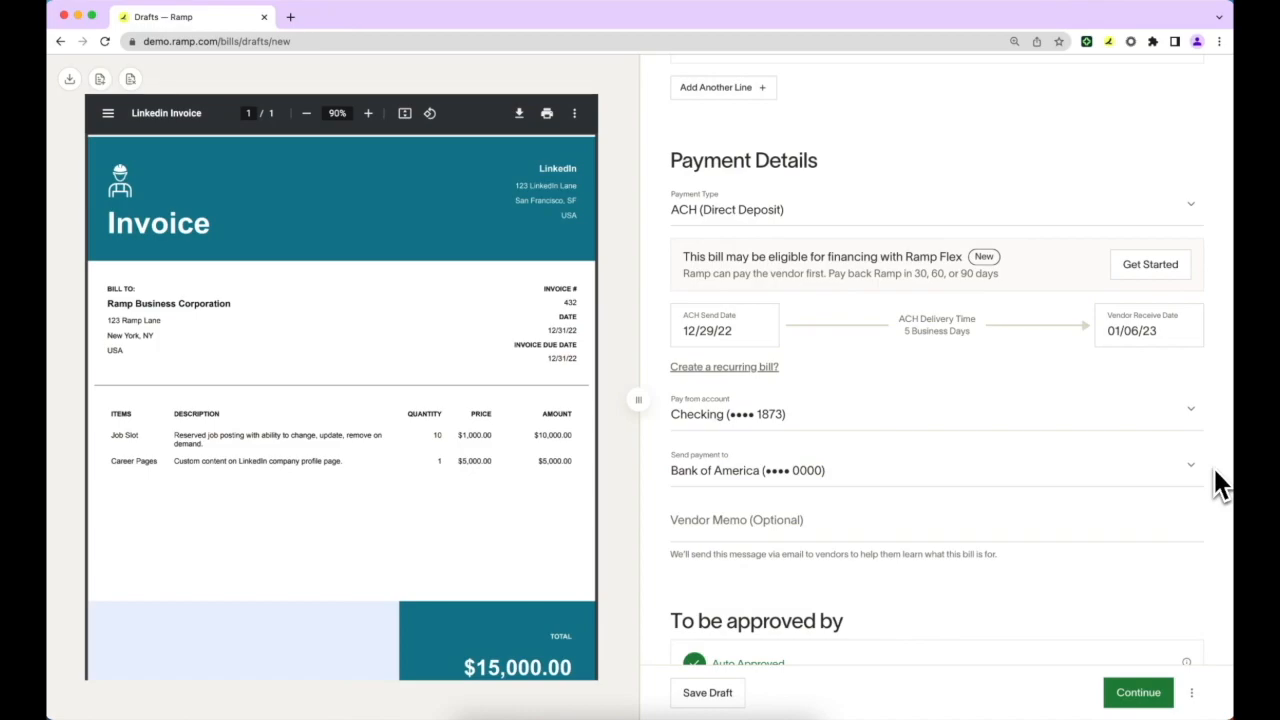
Step: Continue to the bill's review page and create the LinkedIn bill
{"action": "scroll", "coordinate": [1214, 470], "scroll_direction": "down", "scroll_amount": 1}
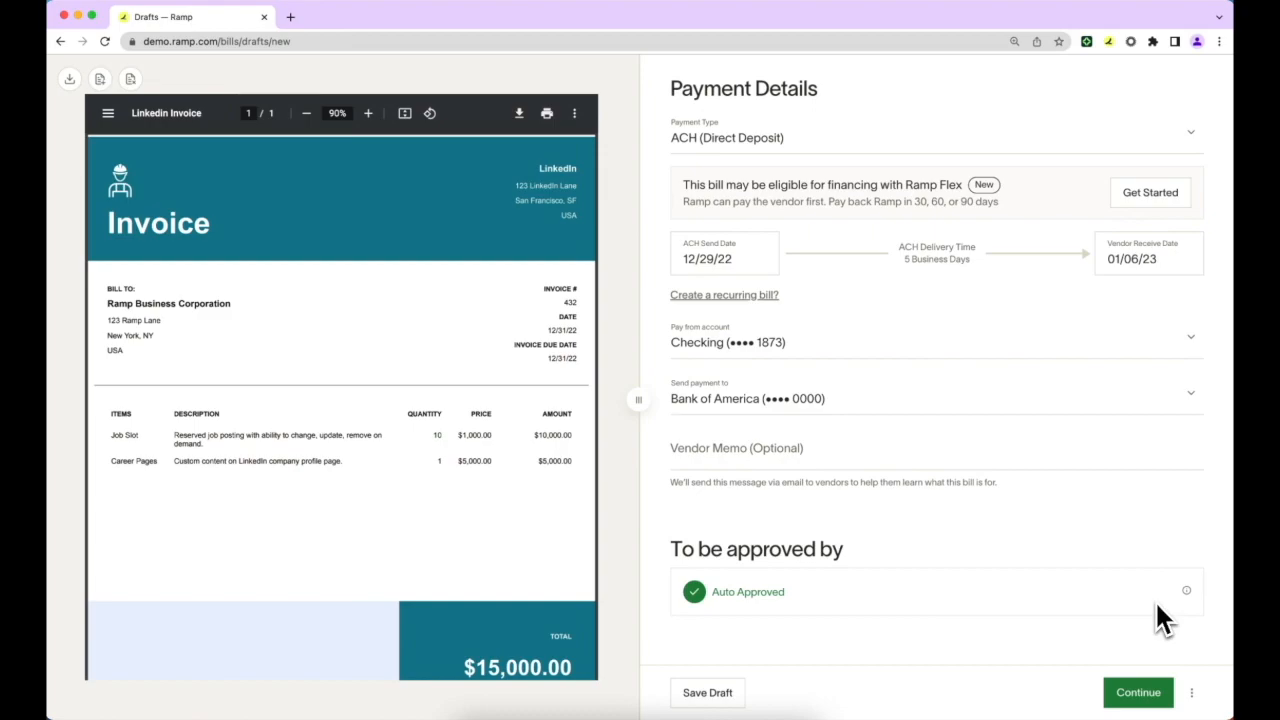
{"action": "left_click", "coordinate": [1158, 700]}
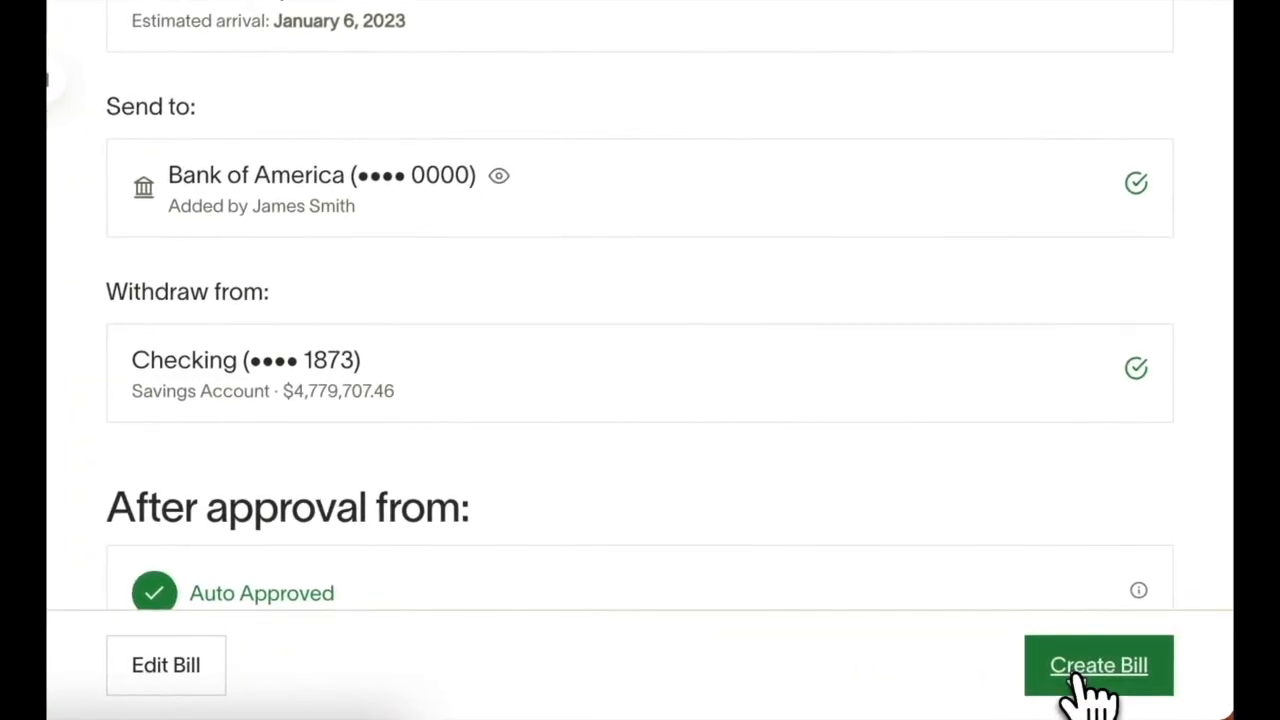
{"action": "left_click", "coordinate": [1090, 690]}
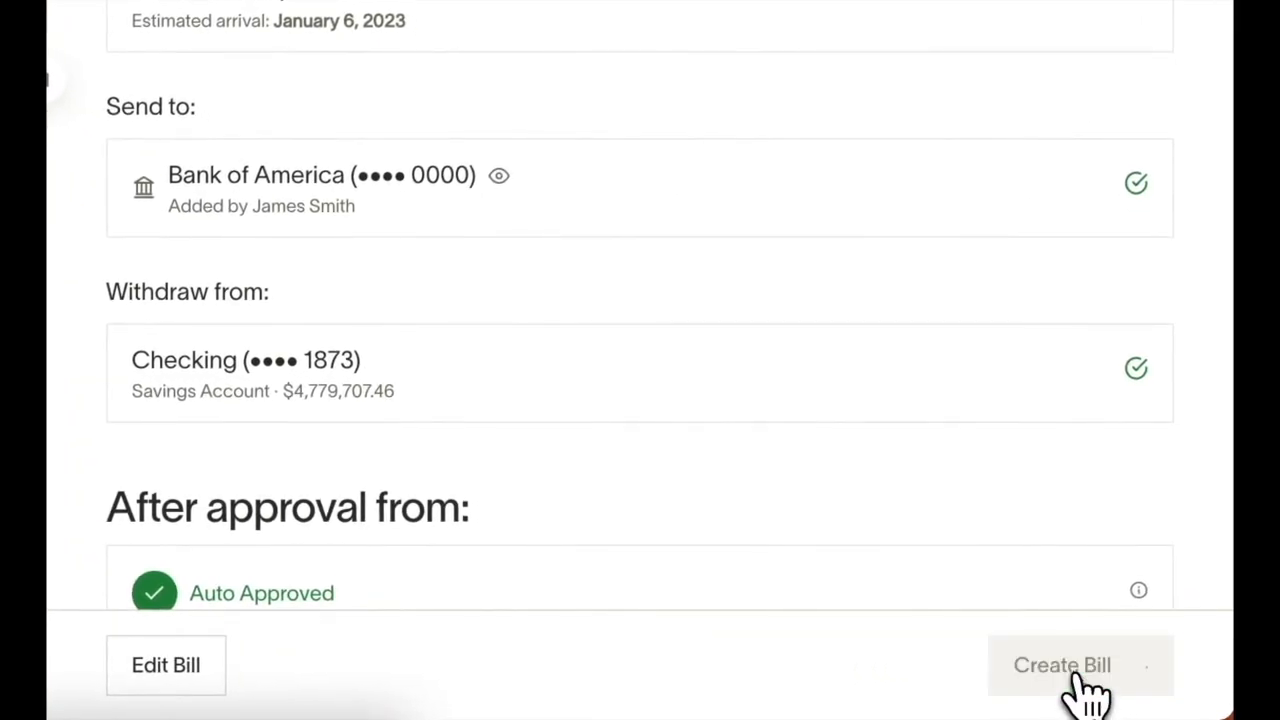